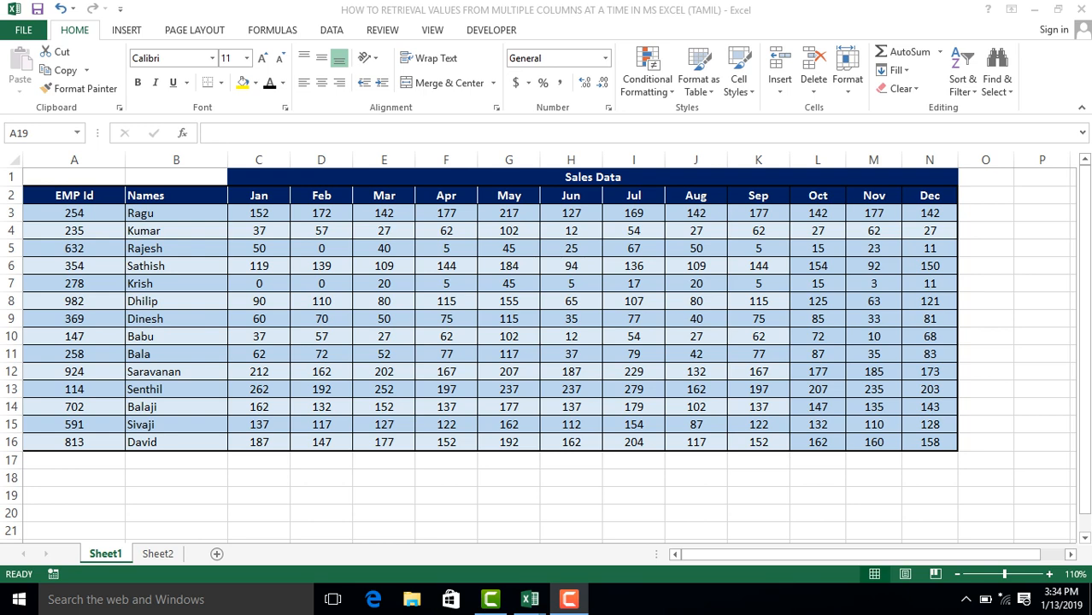
- Examine the sales table on Sheet1, selecting it whole from the EMP Id header to the last Dec value (A2:N16)
click(509, 284)
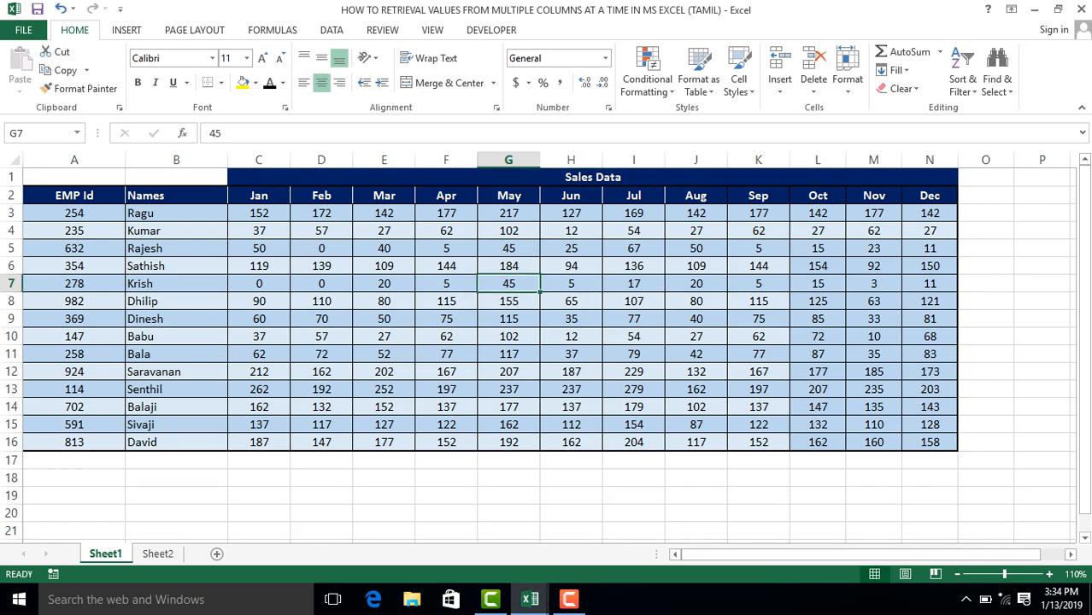
click(259, 214)
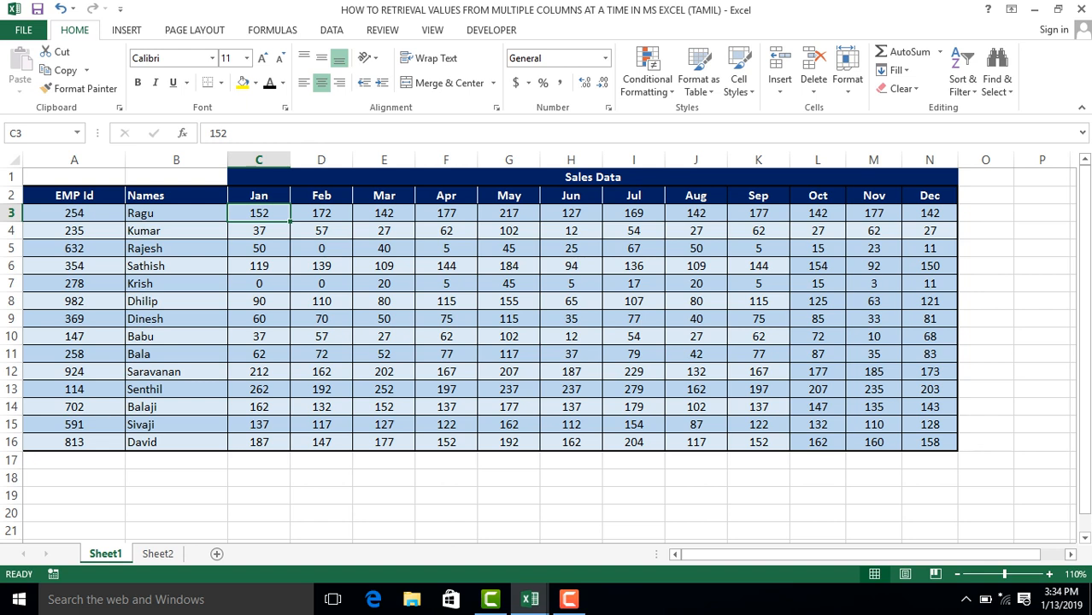
click(322, 213)
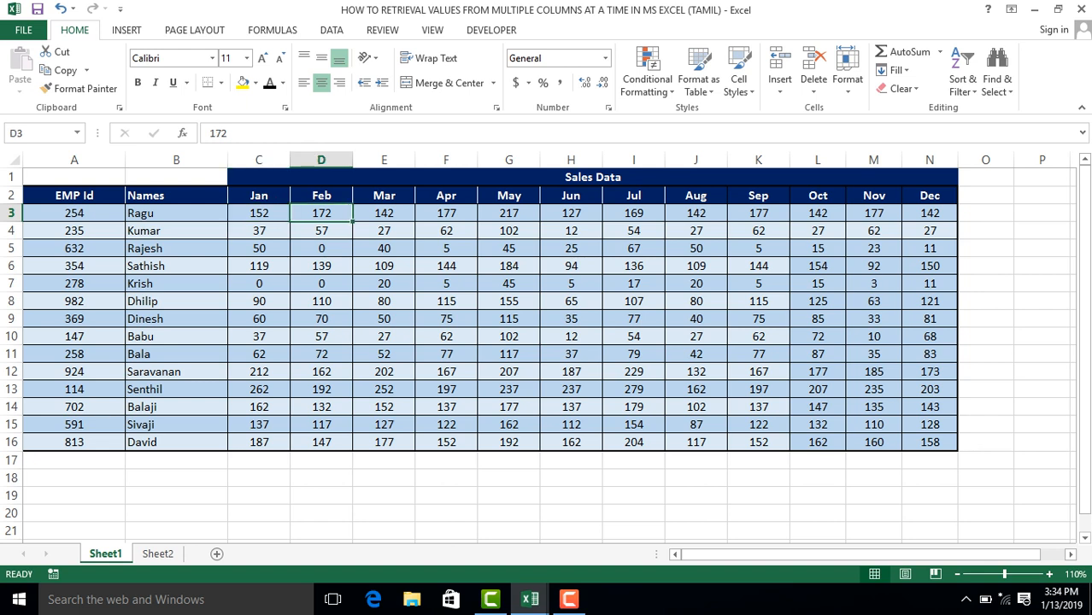
key(Up)
key(Left)
key(Left)
key(Left)
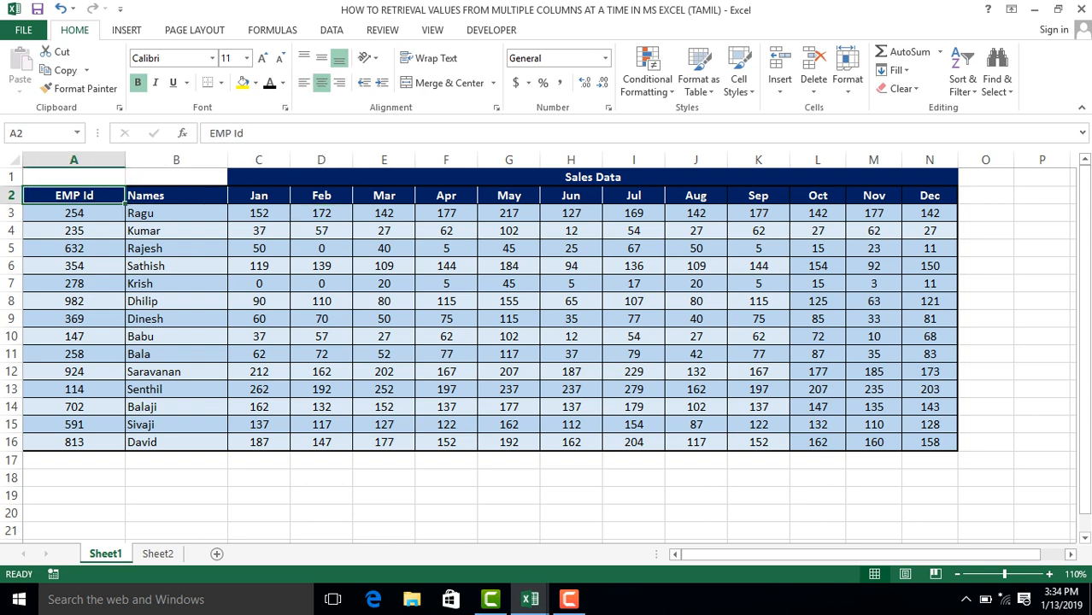
key(ctrl+shift+Right)
key(ctrl+shift+Down)
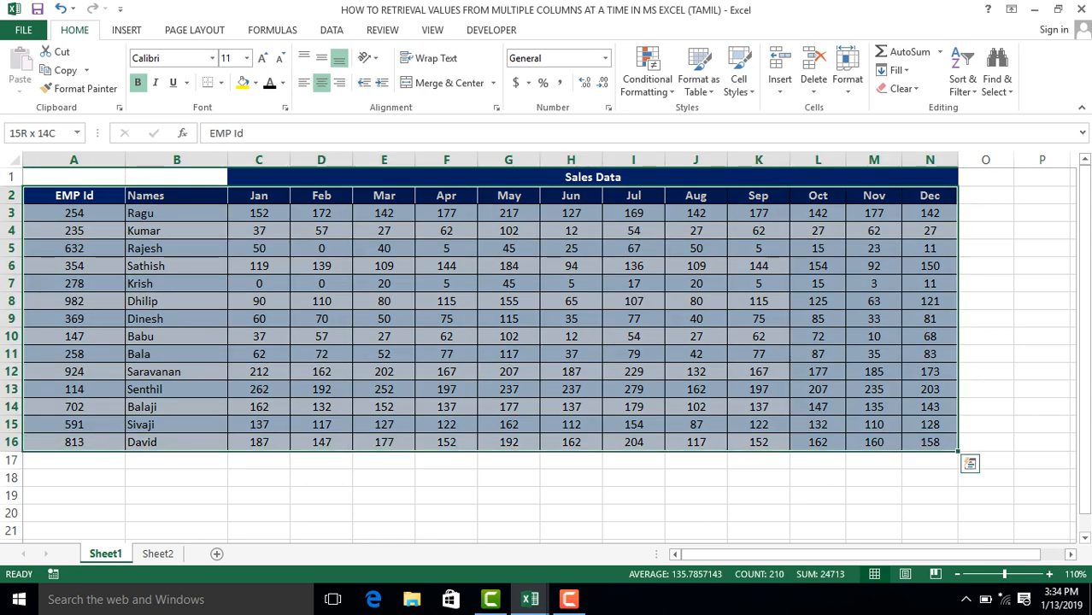
- Examine the table without the EMP Id column, and select the monthly sales block from Jan to Dec (C2:N16)
key(Left)
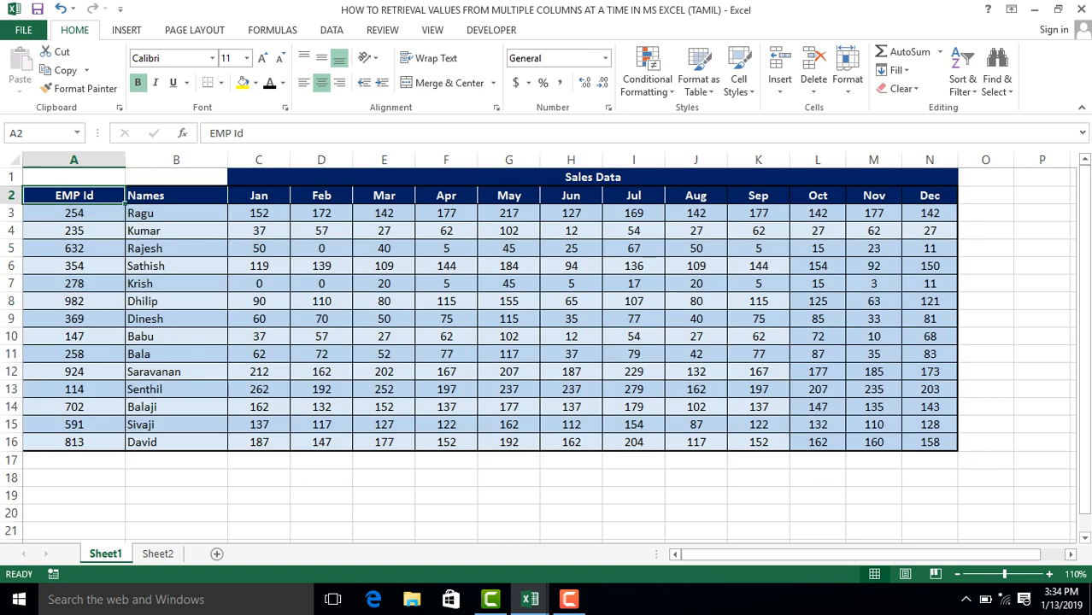
key(Right)
key(ctrl+shift+Right)
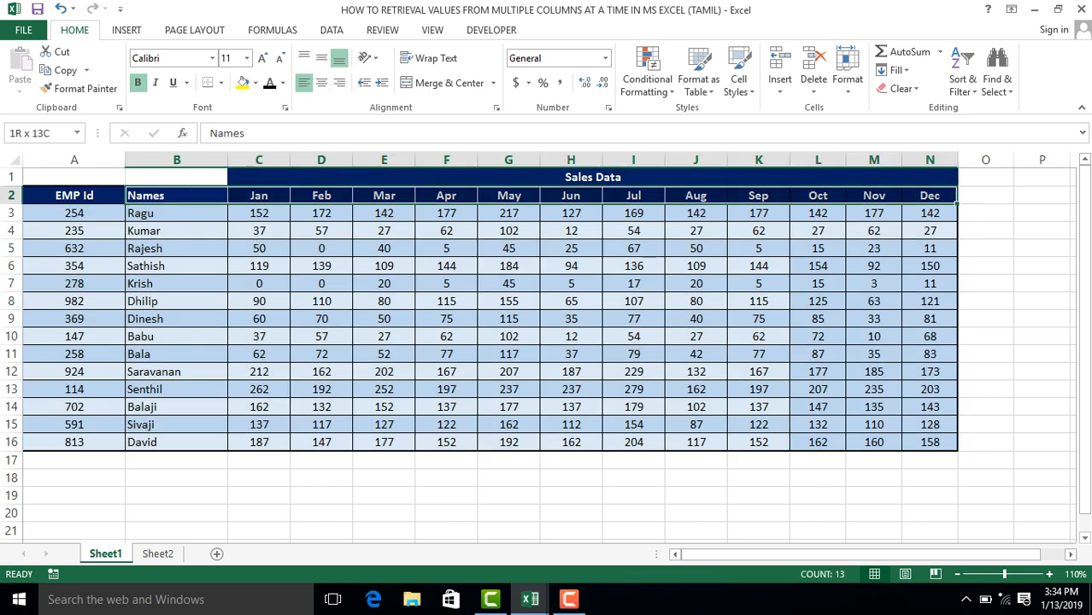
key(ctrl+shift+Down)
key(Right)
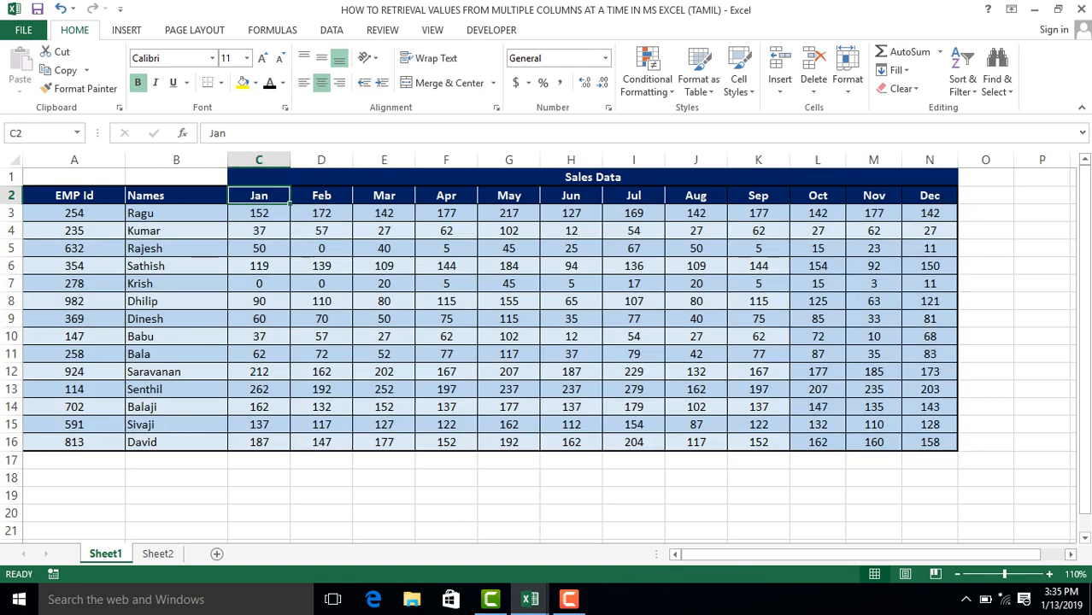
key(ctrl+shift+Down)
key(ctrl+shift+Right)
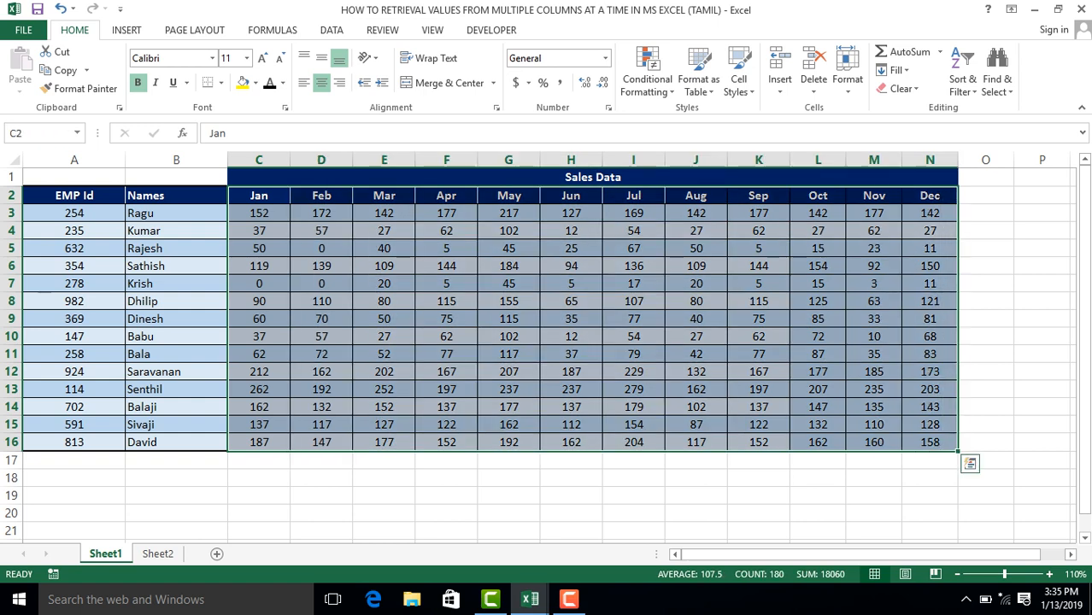
- Inspect the VLOOKUP array formula in C3:N3 on Sheet2, keeping it as an array formula
click(158, 554)
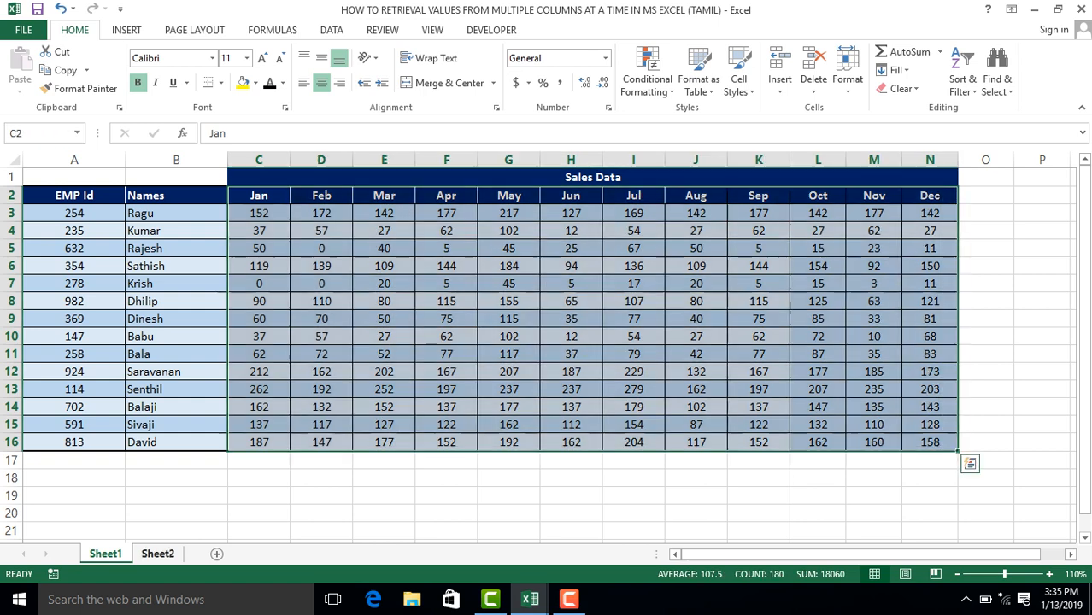
click(235, 220)
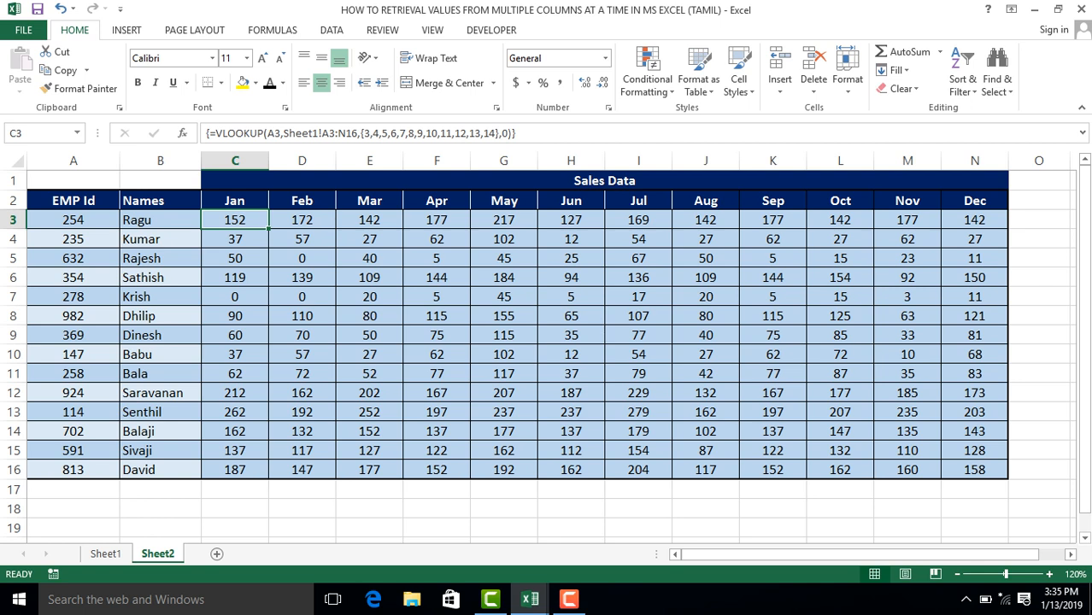
drag(235, 219, 973, 219)
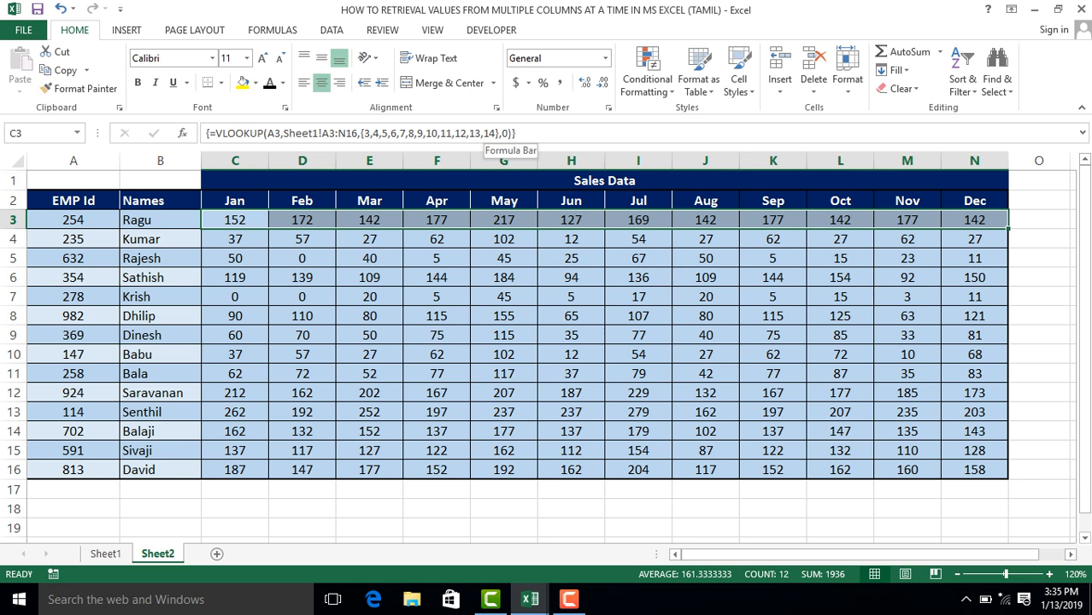
click(508, 134)
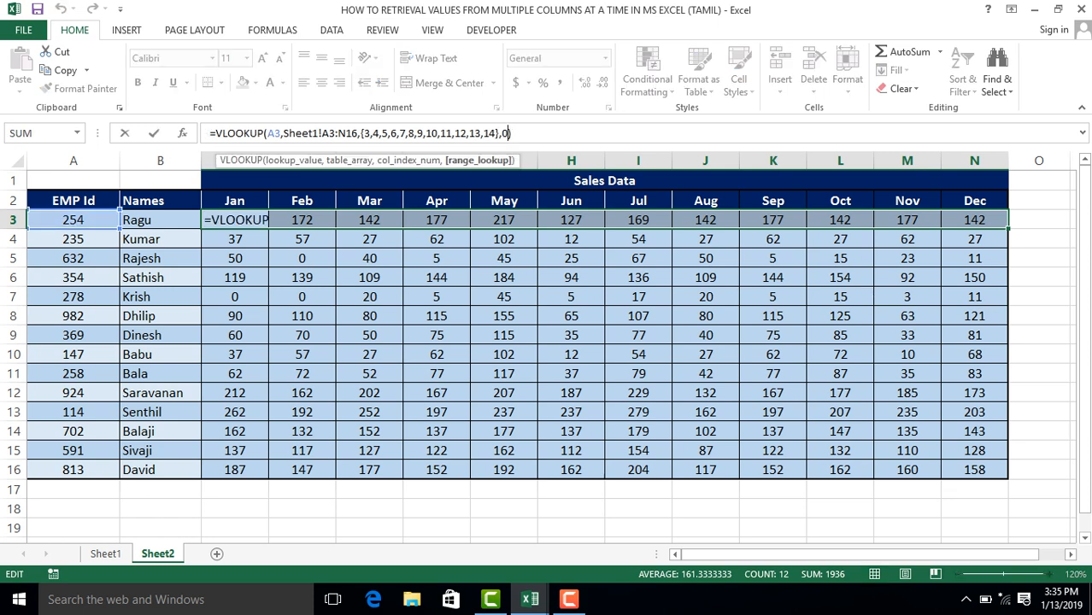
key(ctrl+shift+Return)
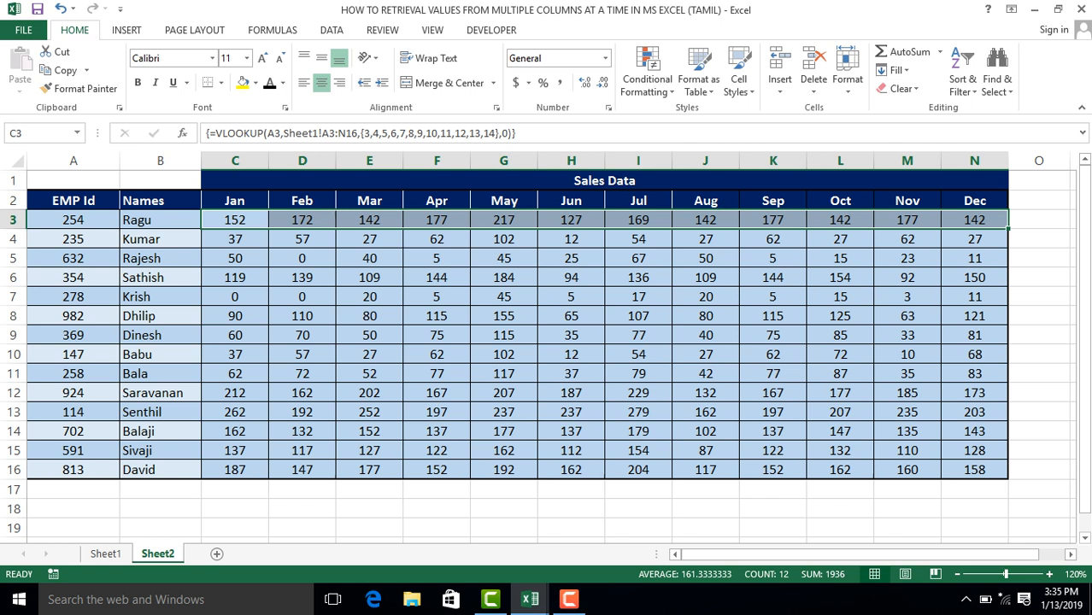
click(369, 510)
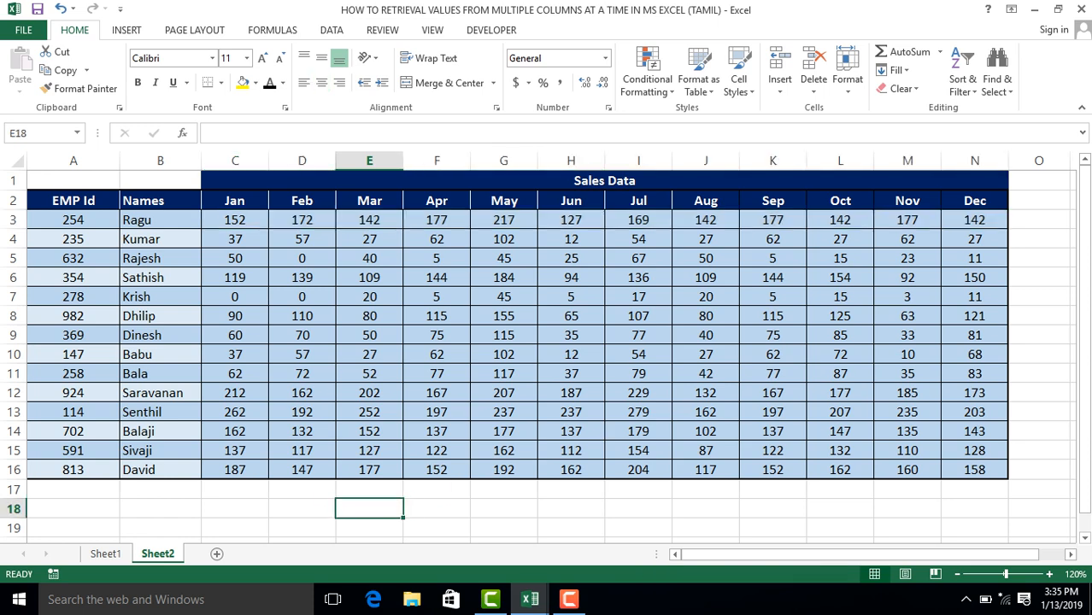
- View Sheet1 of the multiple-rows workbook and return to the multiple-columns workbook
key(alt+Tab)
key(alt+Tab)
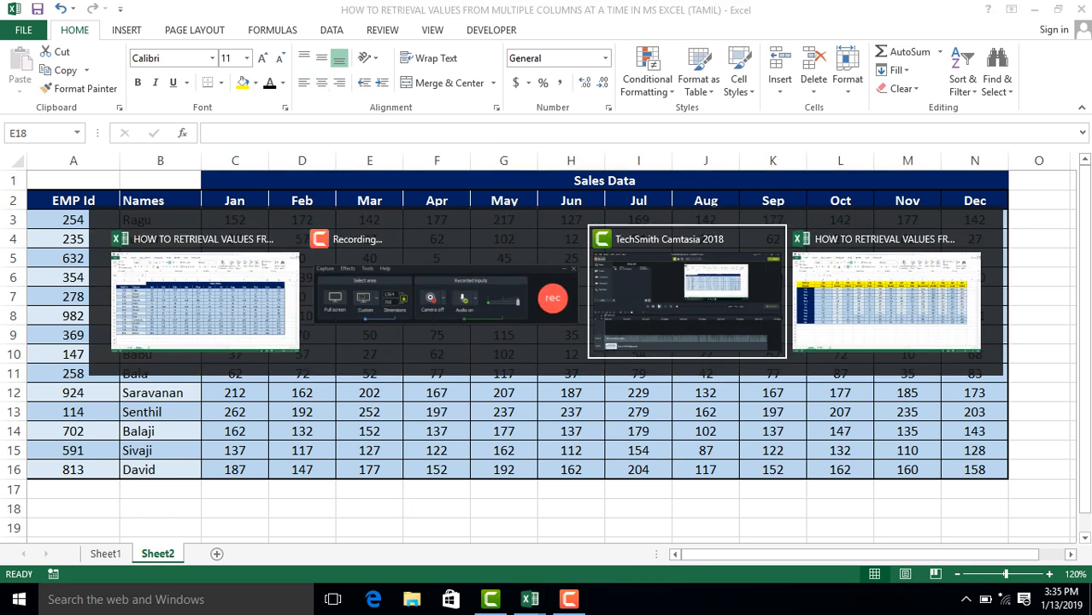
key(alt+Tab)
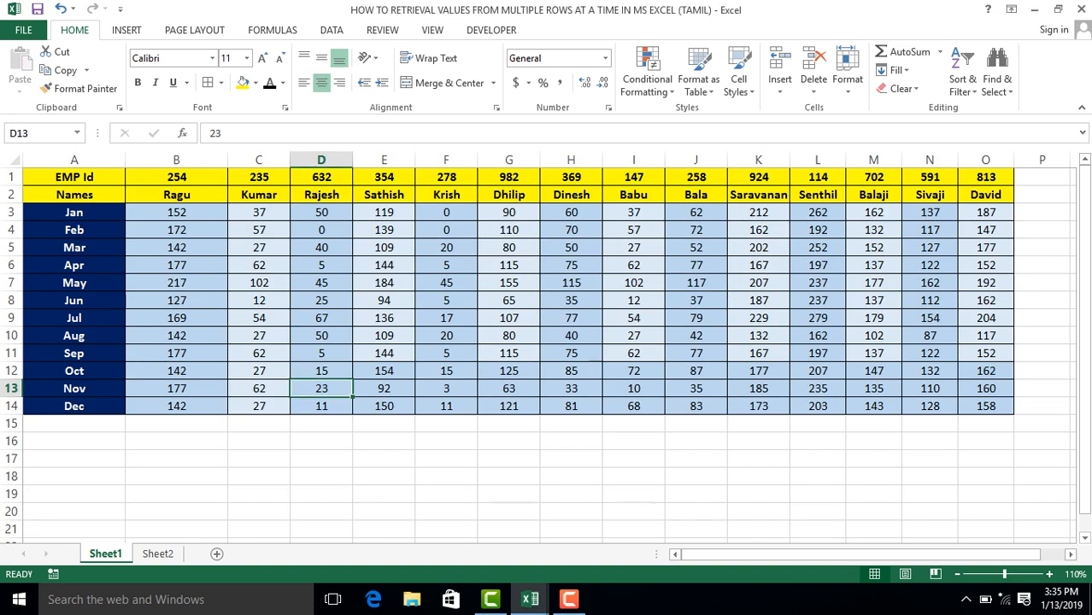
key(alt+Tab)
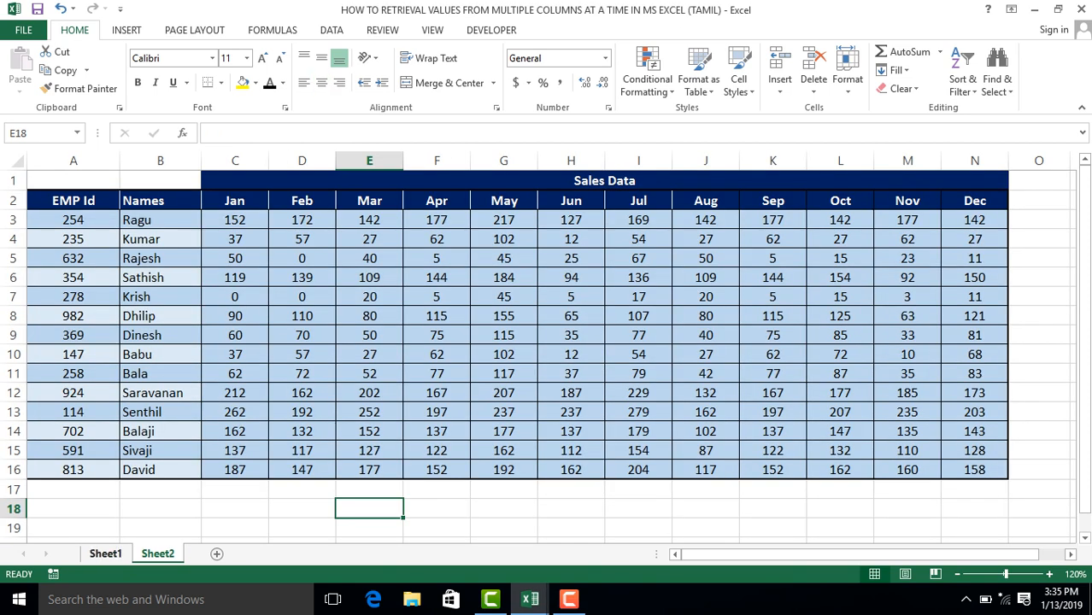
- Review the column-based layout on Sheet1 by selecting the whole table A2:N16
click(106, 553)
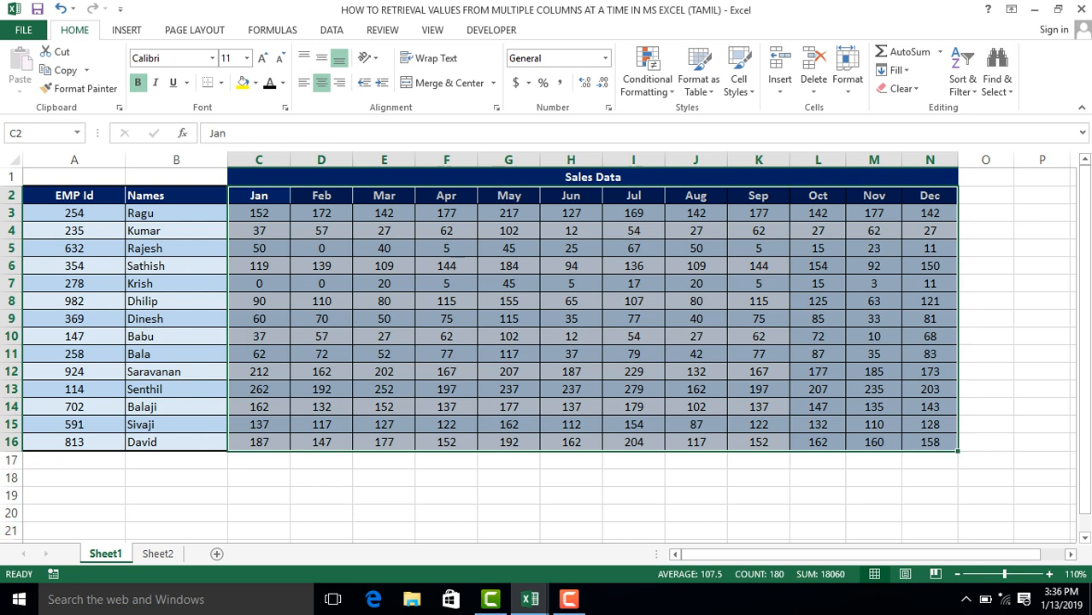
click(75, 213)
key(Up)
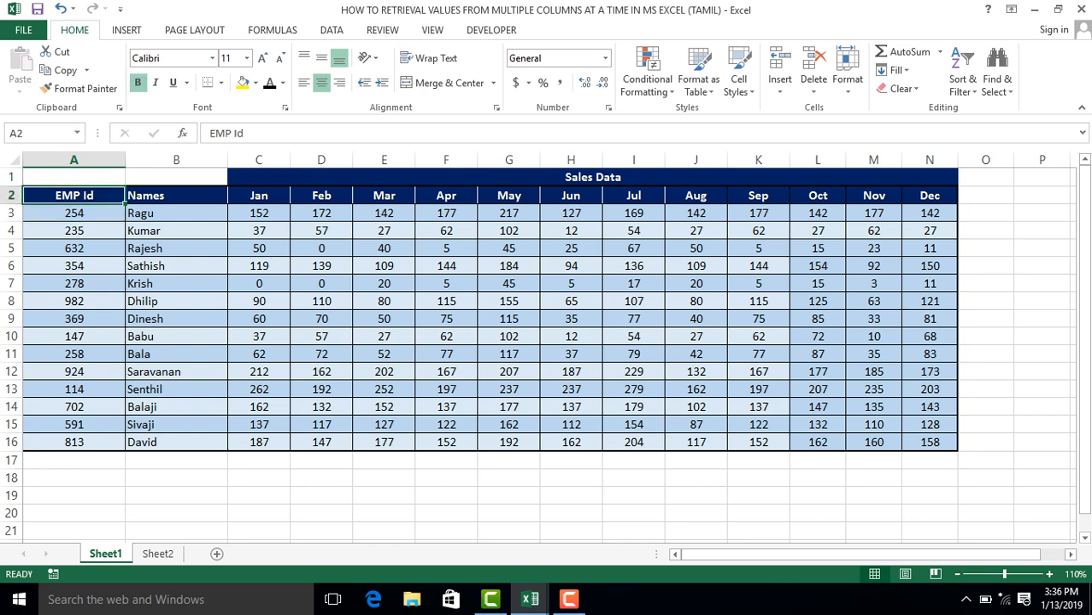
key(ctrl+shift+Right)
key(ctrl+shift+Down)
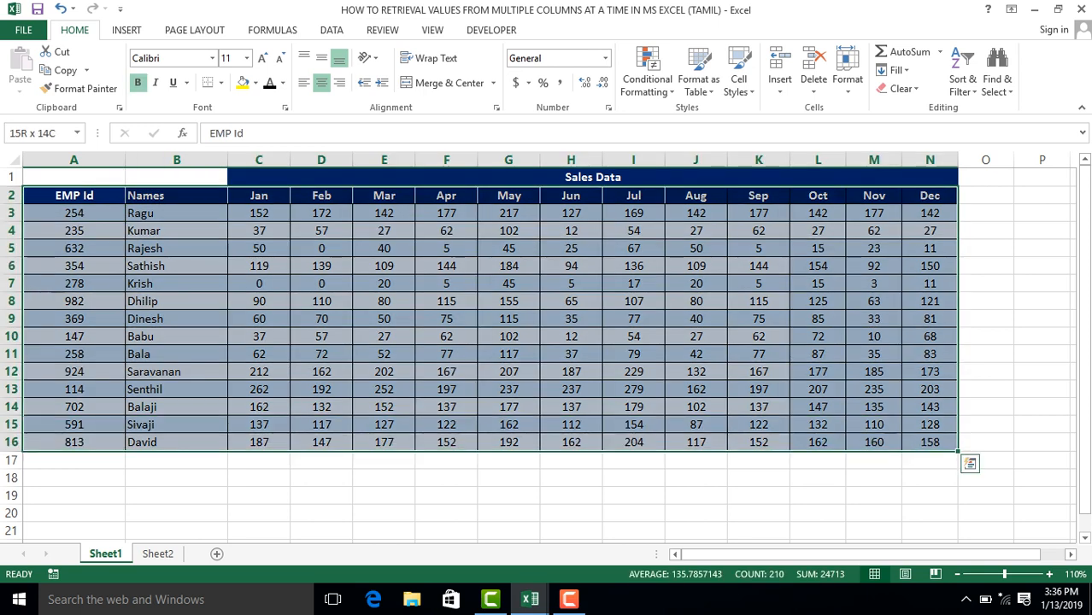
- Switch to the multiple-rows workbook and examine its month labels in column A and the EMP Id values across B1:O1
key(alt+Tab)
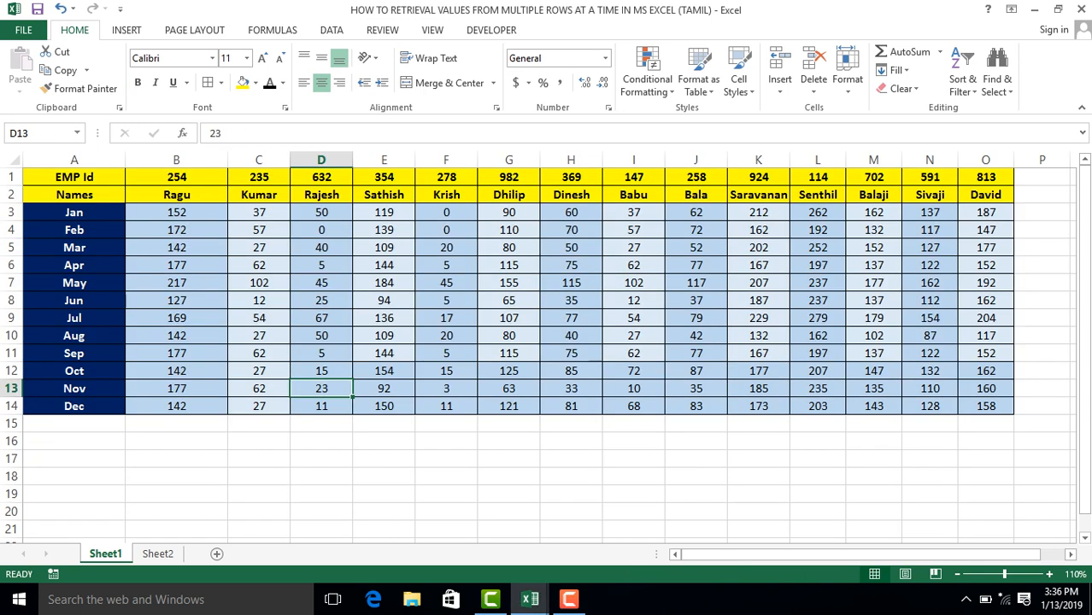
key(ctrl+Home)
key(Up)
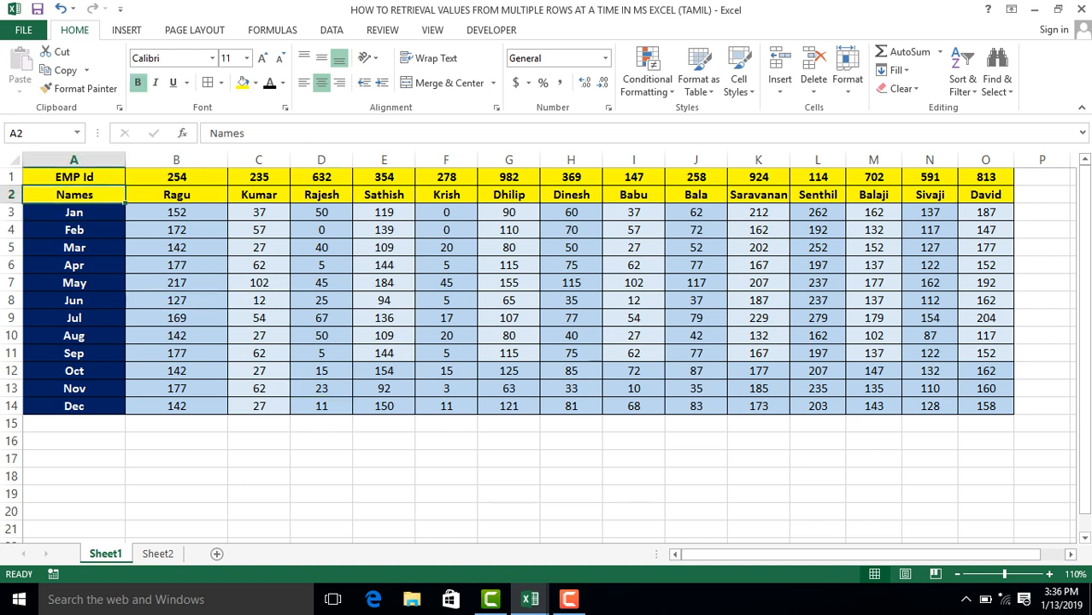
key(ctrl+shift+Down)
key(Right)
key(Up)
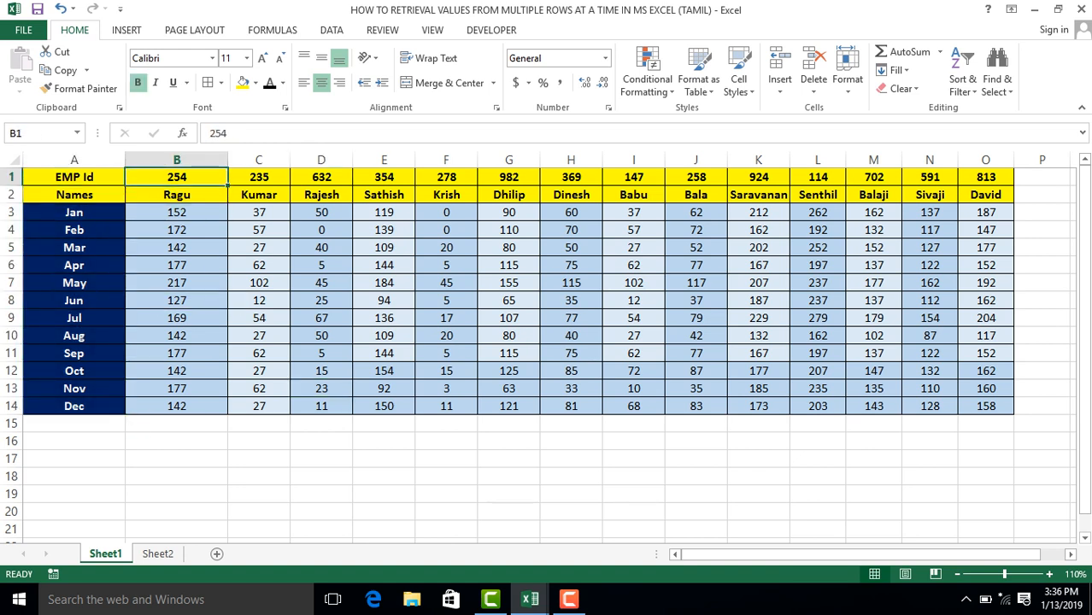
key(Left)
key(Right)
key(ctrl+shift+Right)
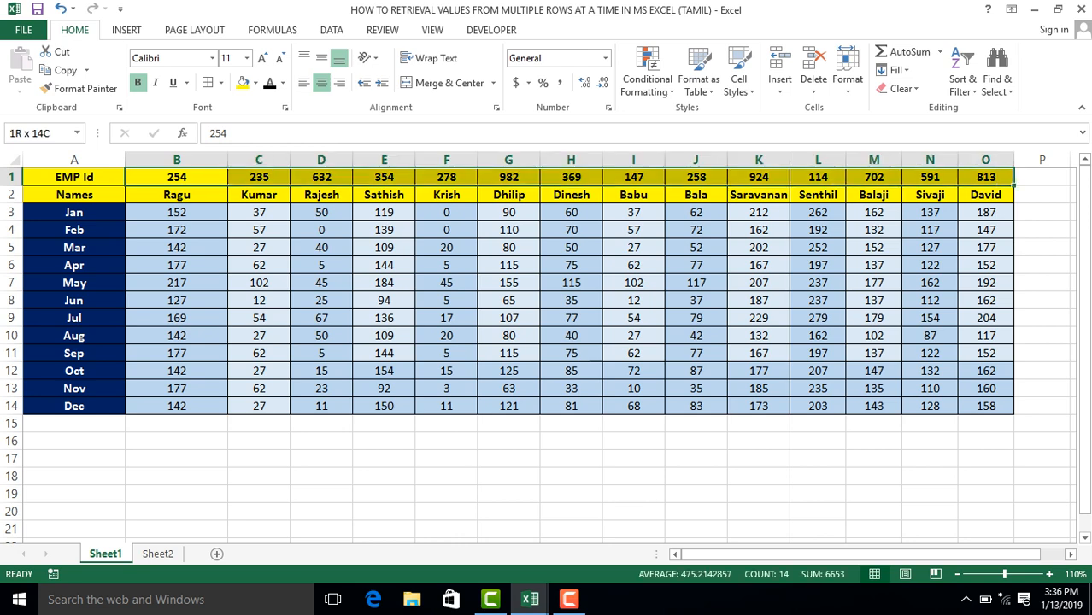
- Examine the employee names across B2:O2 and go to the first Jan sales value in B3
key(Left)
key(Down)
key(Right)
key(ctrl+shift+Right)
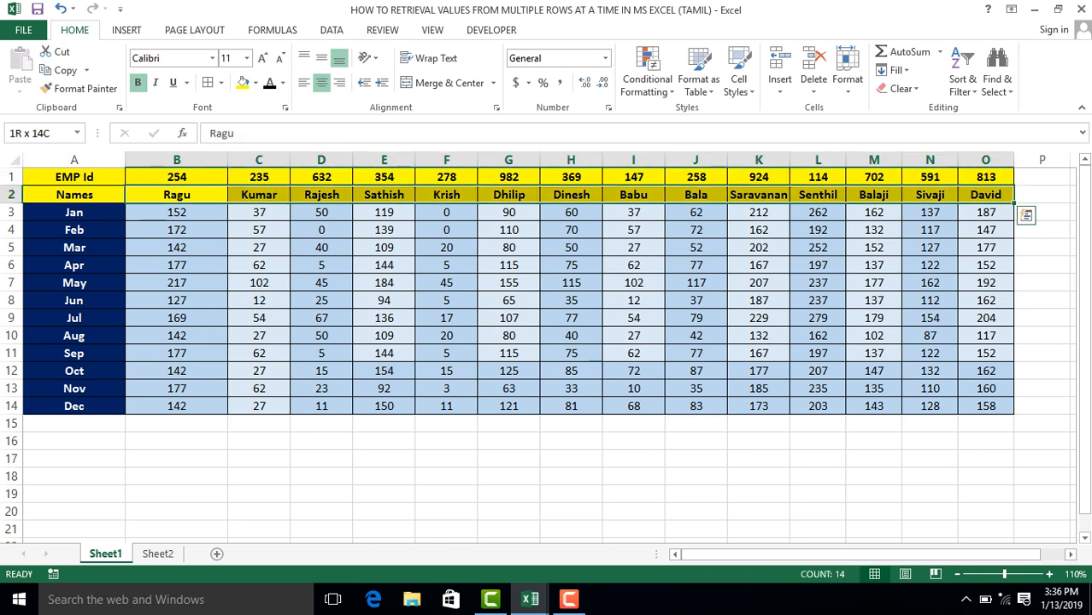
key(Left)
key(Down)
key(Right)
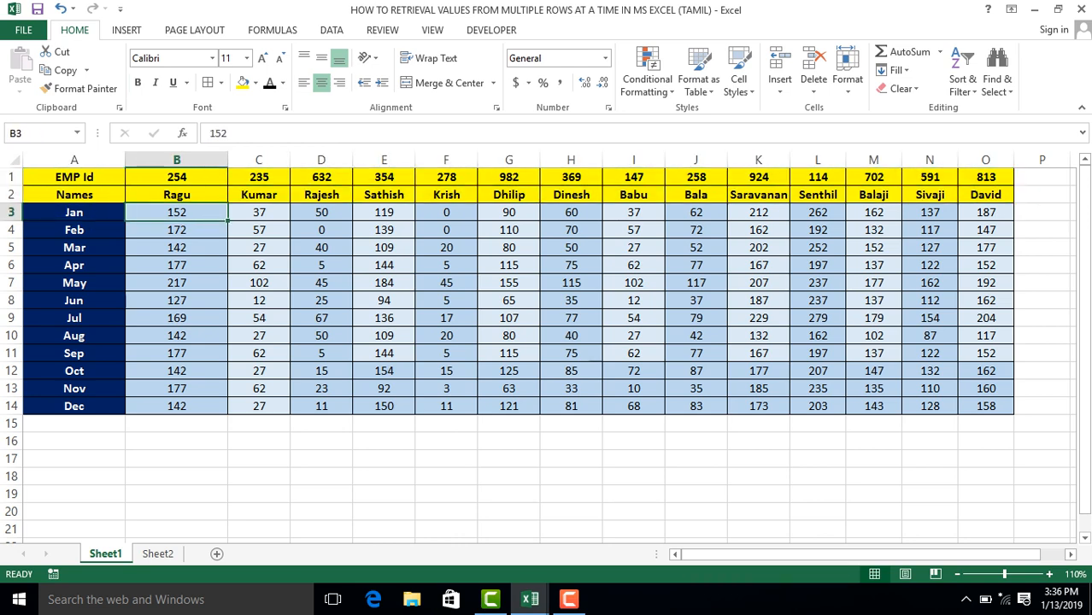
key(XF86MonBrightnessDown)
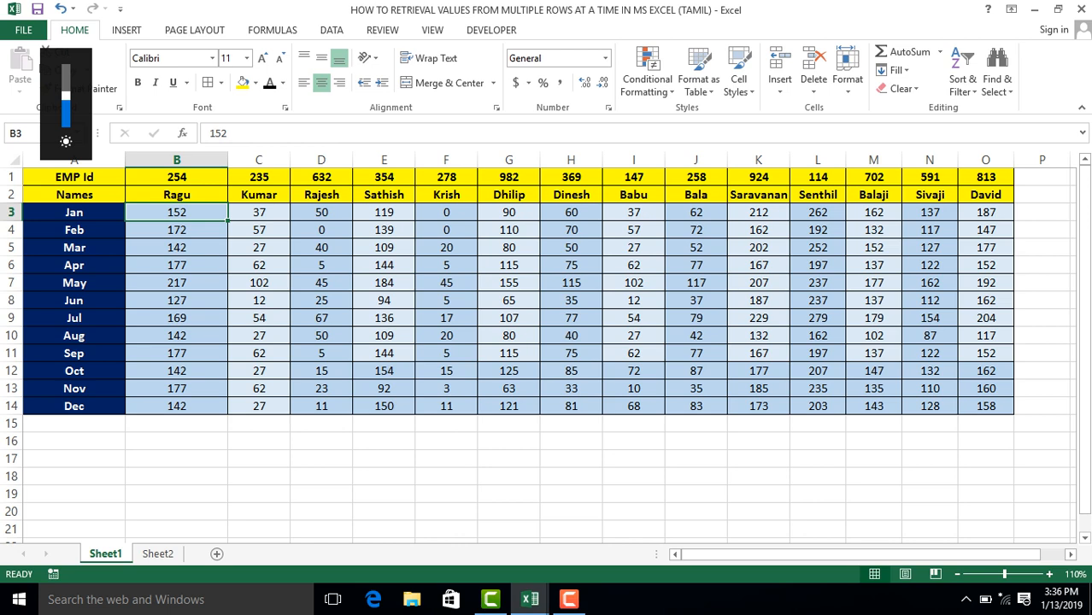
- Return to the multiple-columns workbook and examine the month headers Jan to Dec in C2:N2
key(alt+Tab)
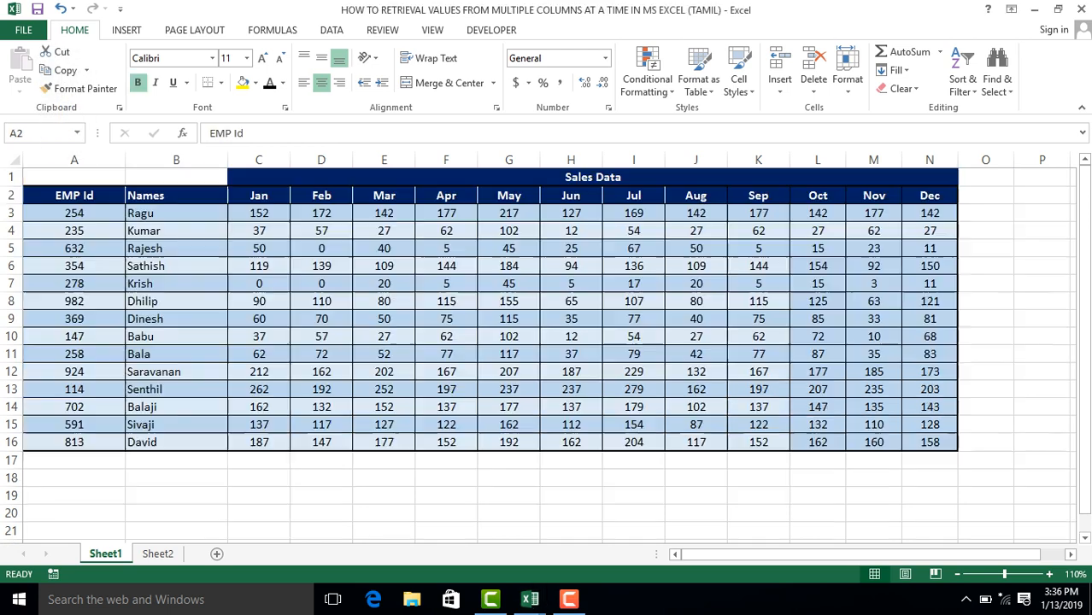
key(ctrl+a)
key(Right)
key(Right)
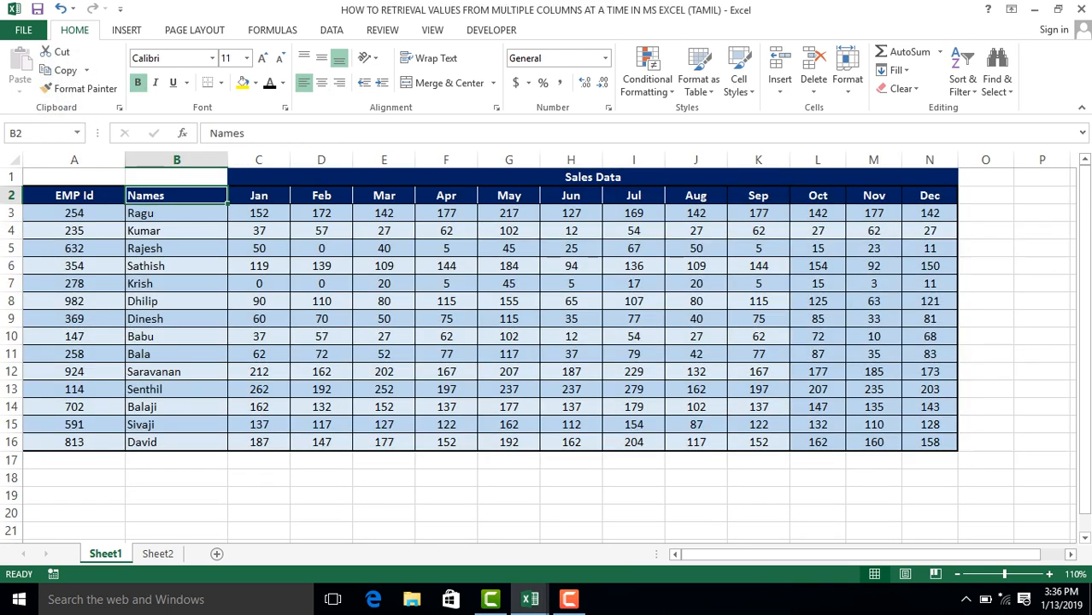
key(ctrl+shift+Right)
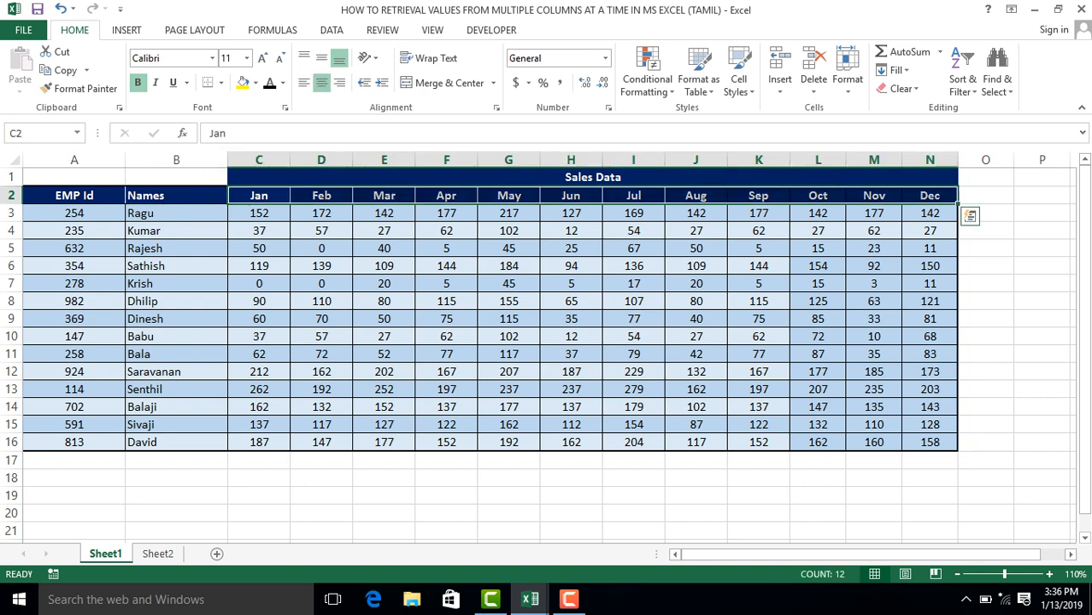
key(Down)
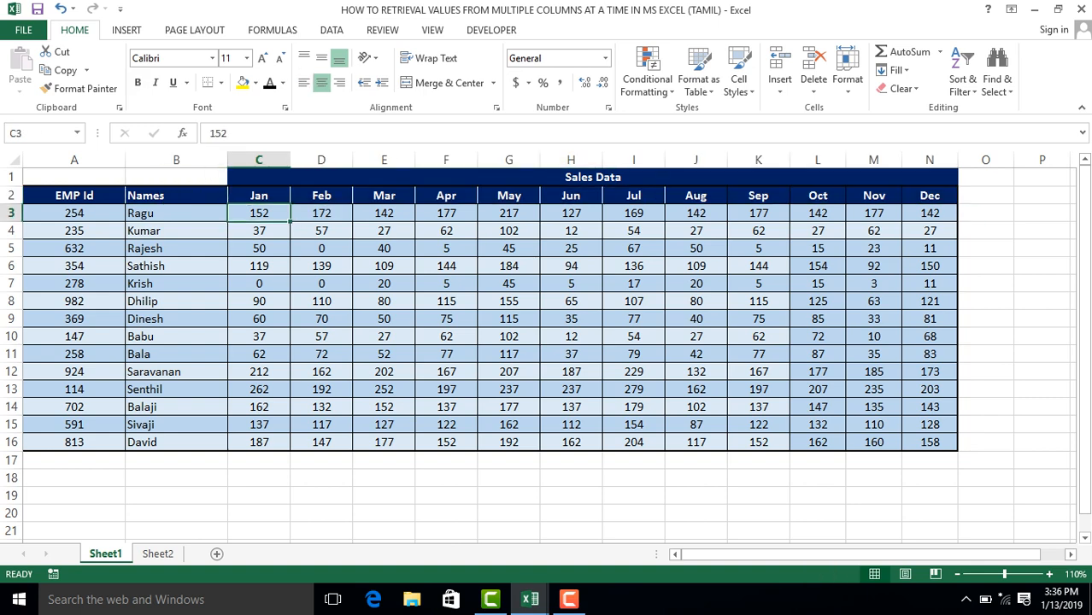
- Switch to the multiple-rows workbook, look down the first employee's monthly values, and select the Jan sales row B3:O3
key(alt+Tab)
key(Down)
key(Down)
key(Down)
key(Down)
key(Down)
key(Down)
key(Down)
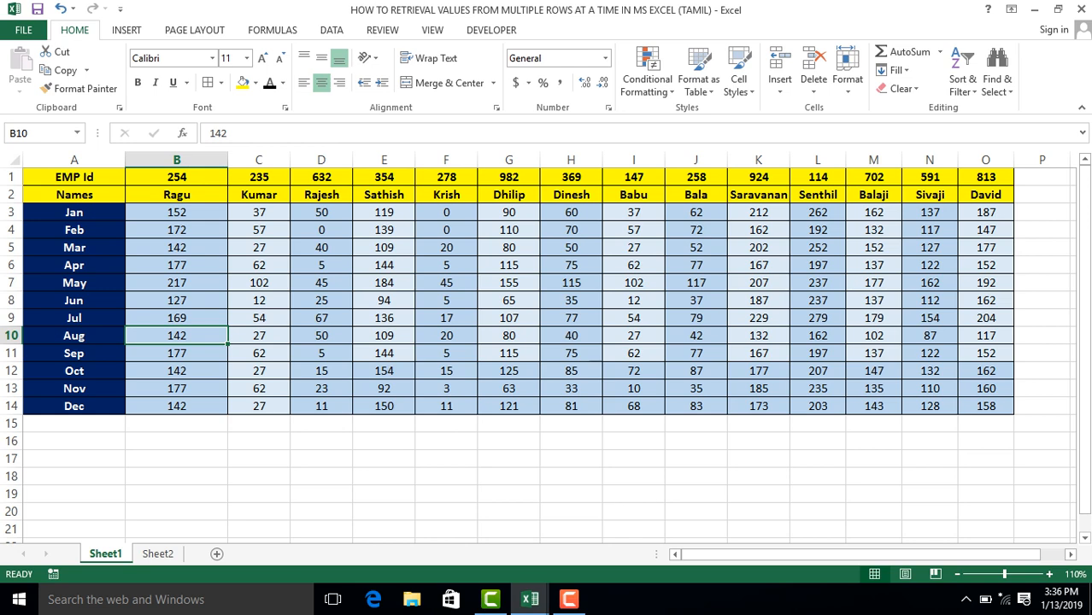
click(259, 264)
click(177, 212)
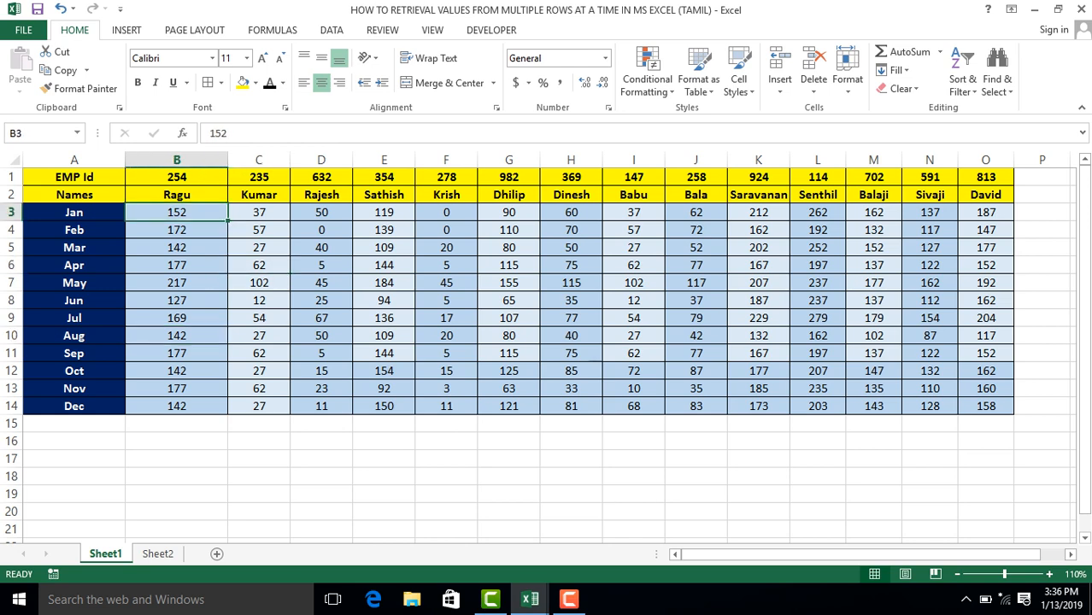
drag(177, 212, 985, 212)
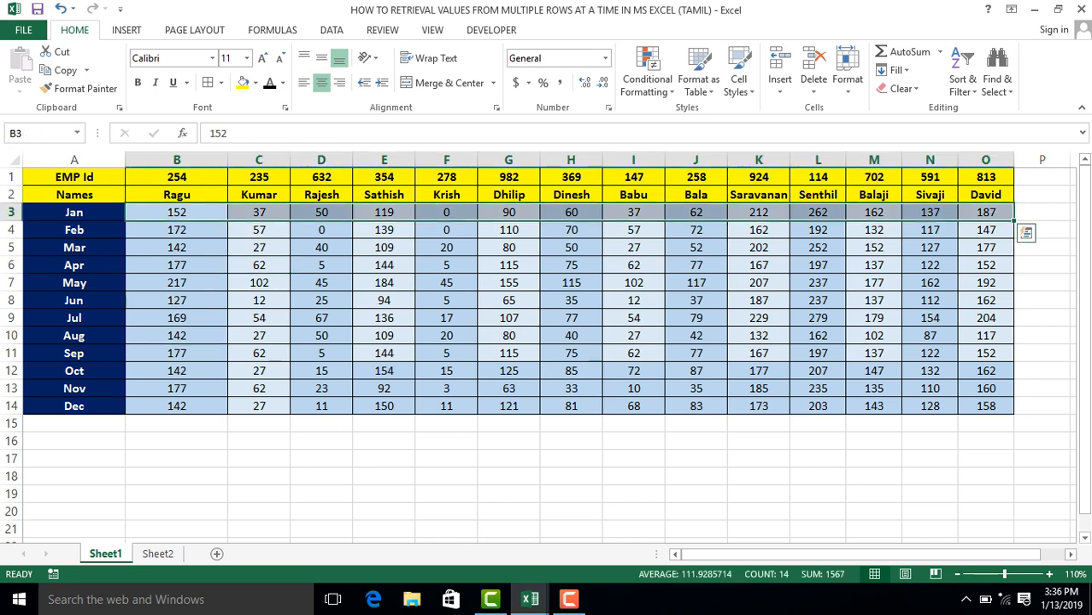
- Examine the EMP Id header row on Sheet1, from the label in A1 across the ID values
click(73, 212)
click(73, 177)
click(73, 194)
click(74, 177)
click(177, 177)
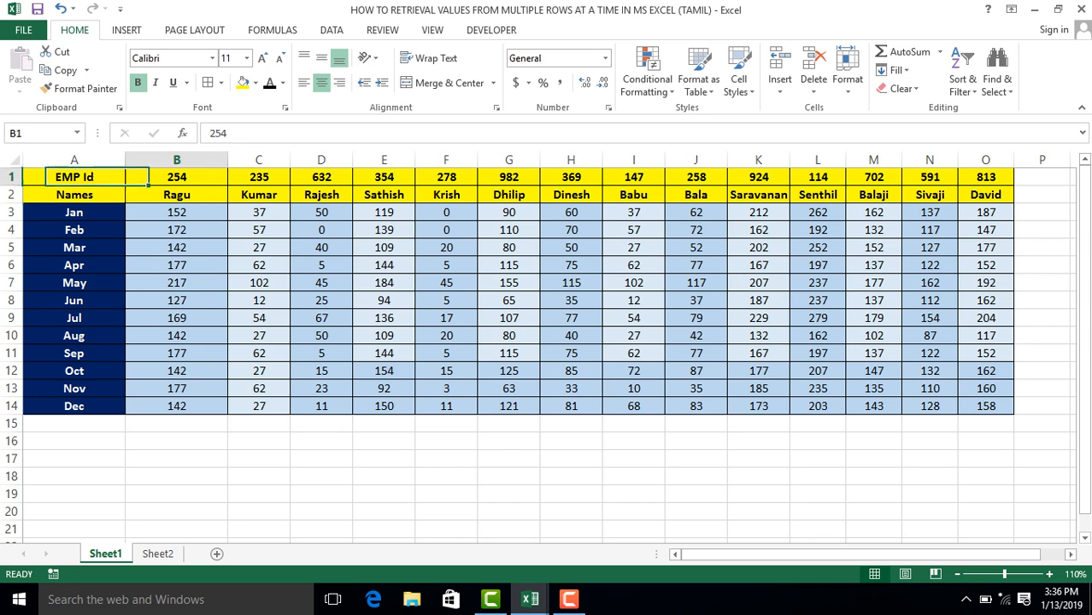
click(74, 177)
click(11, 177)
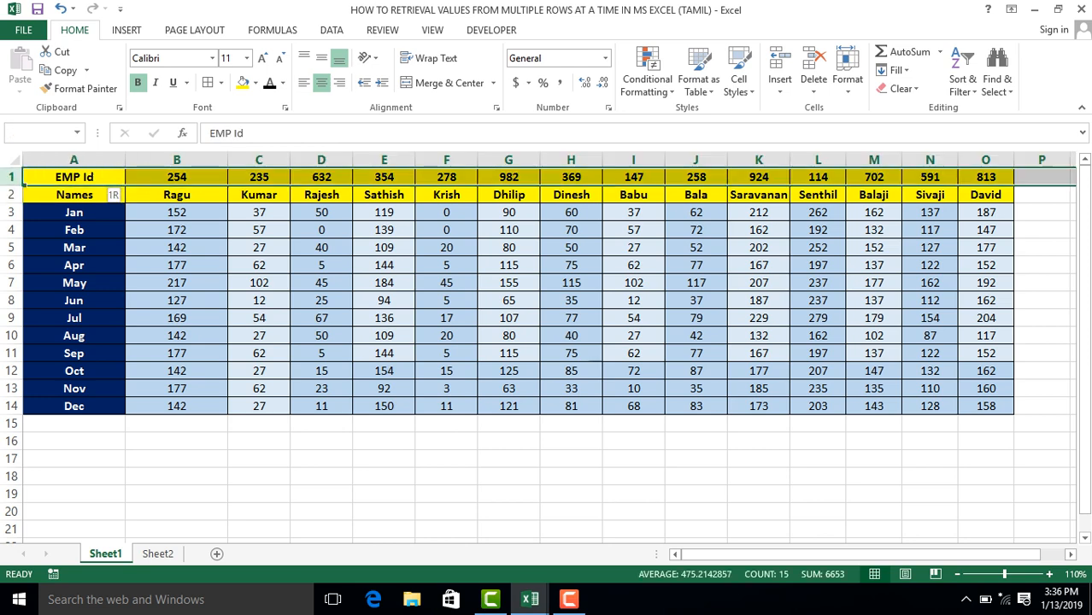
click(176, 177)
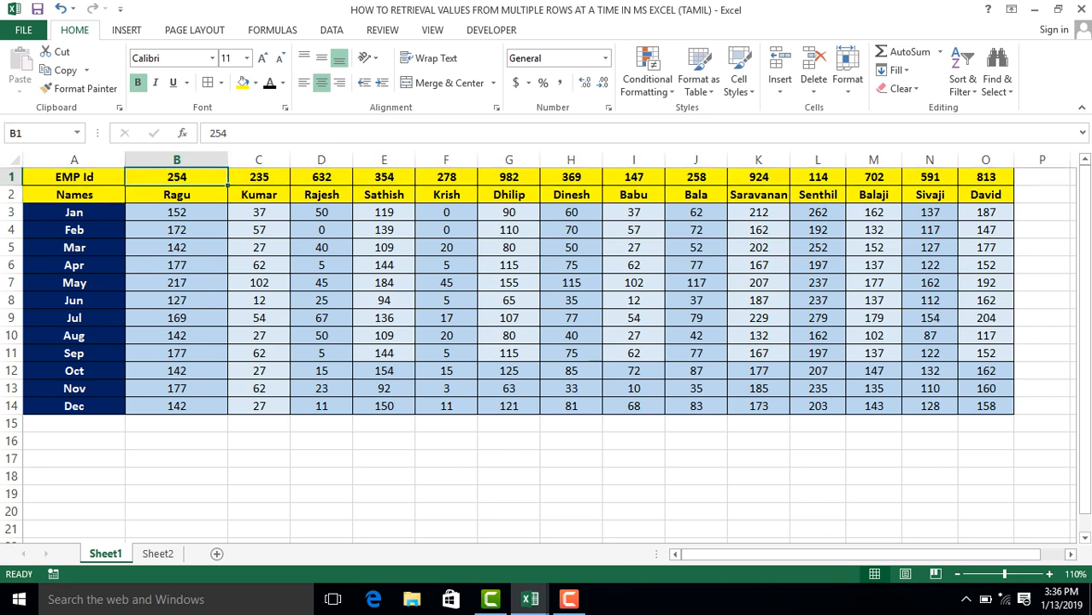
click(11, 177)
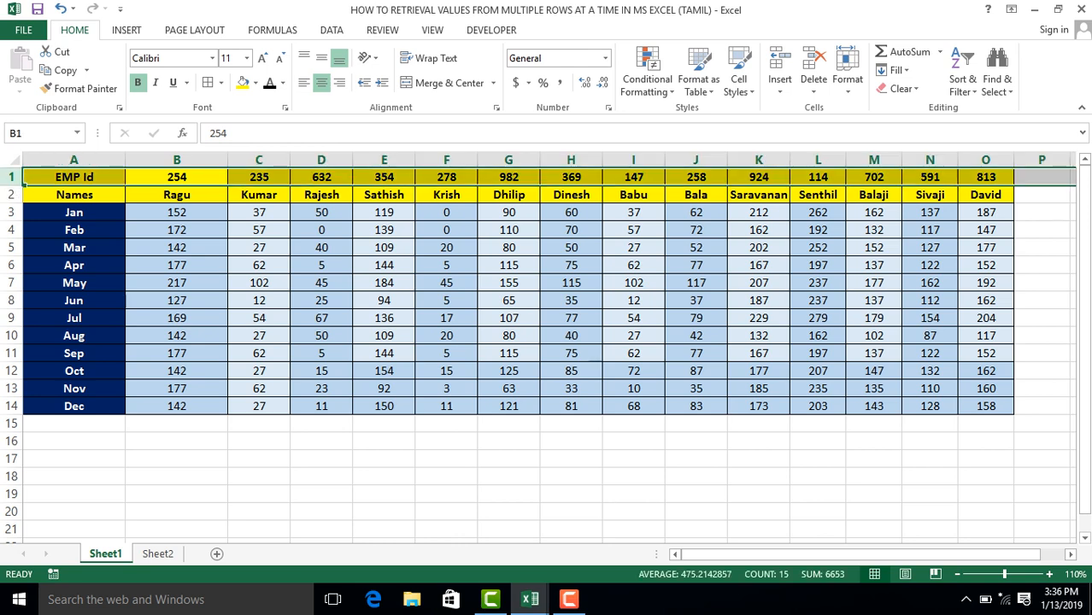
- Look over table rows 1 to 14 on Sheet1, ending with the whole EMP Id row 1 selected
drag(12, 177, 24, 413)
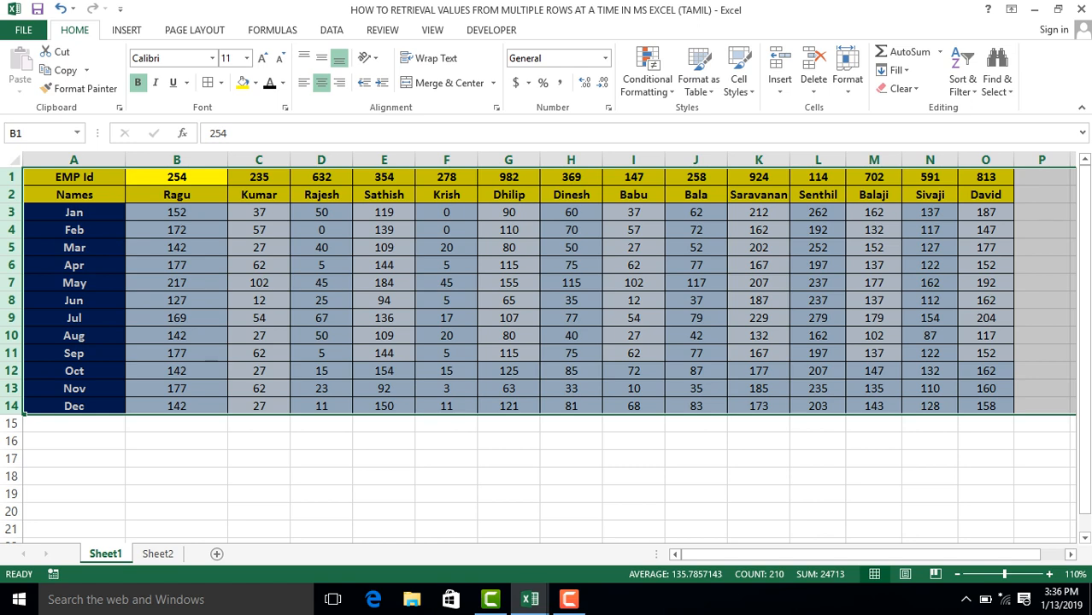
key(Right)
key(Left)
key(Left)
key(Right)
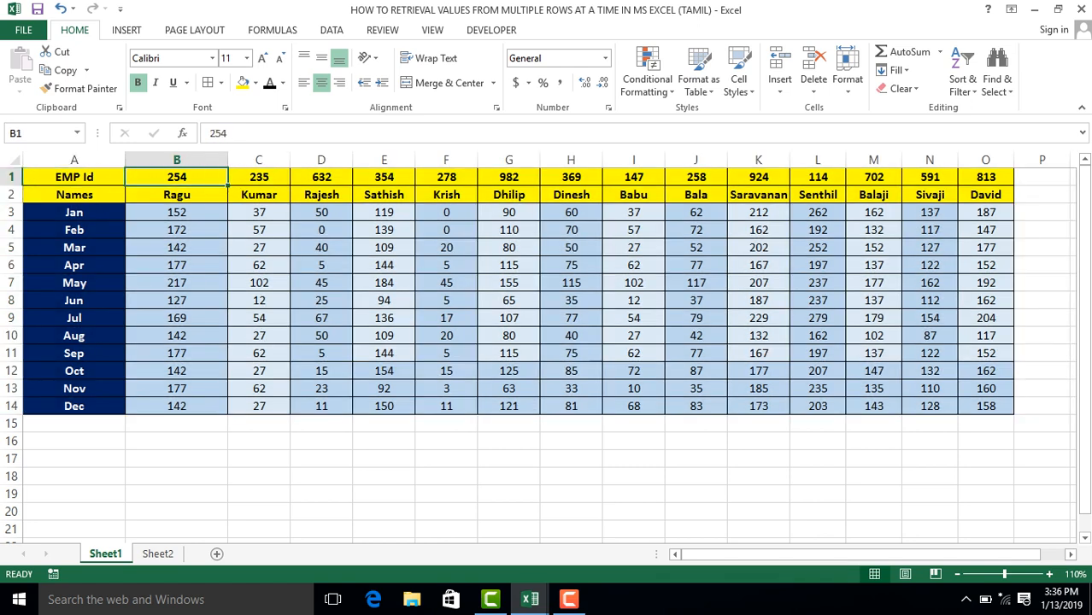
key(shift+space)
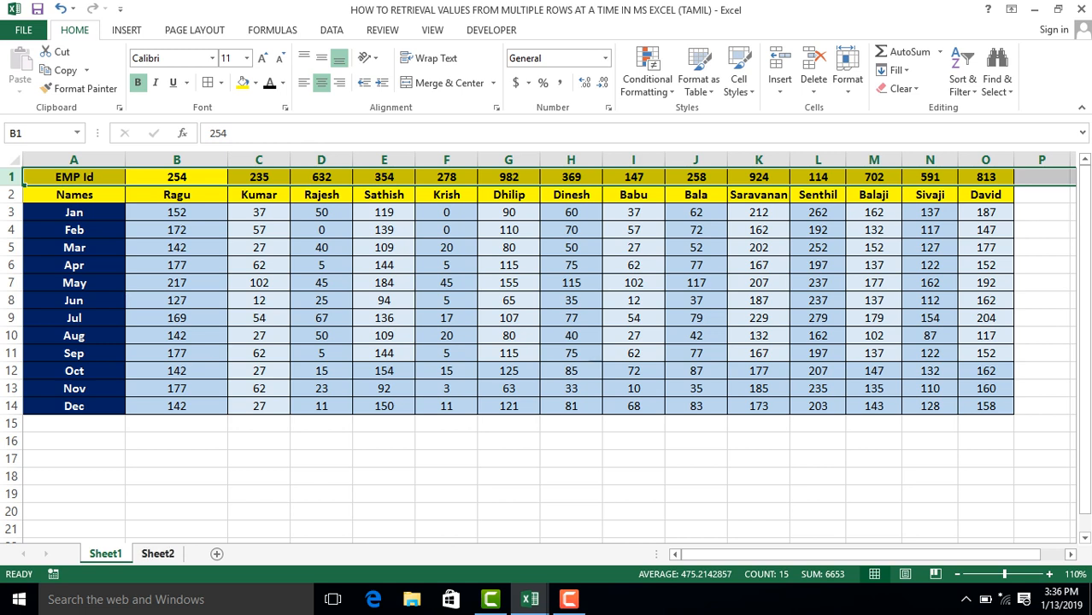
- Switch to Sheet2 and examine the empty Jan to Dec cells C3:N3 and the EMP Id in A3
click(157, 554)
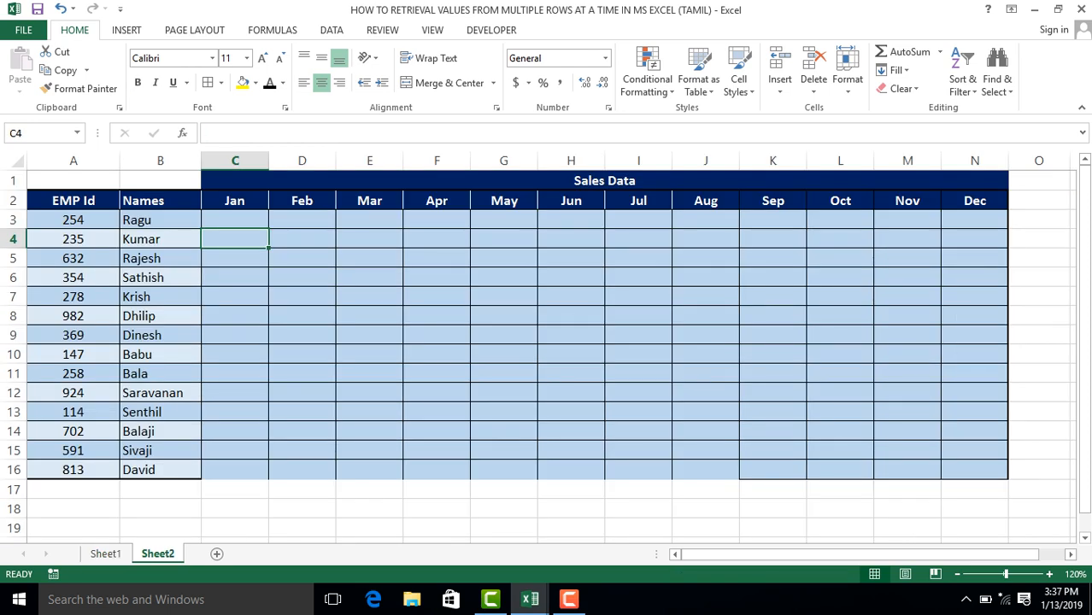
click(234, 220)
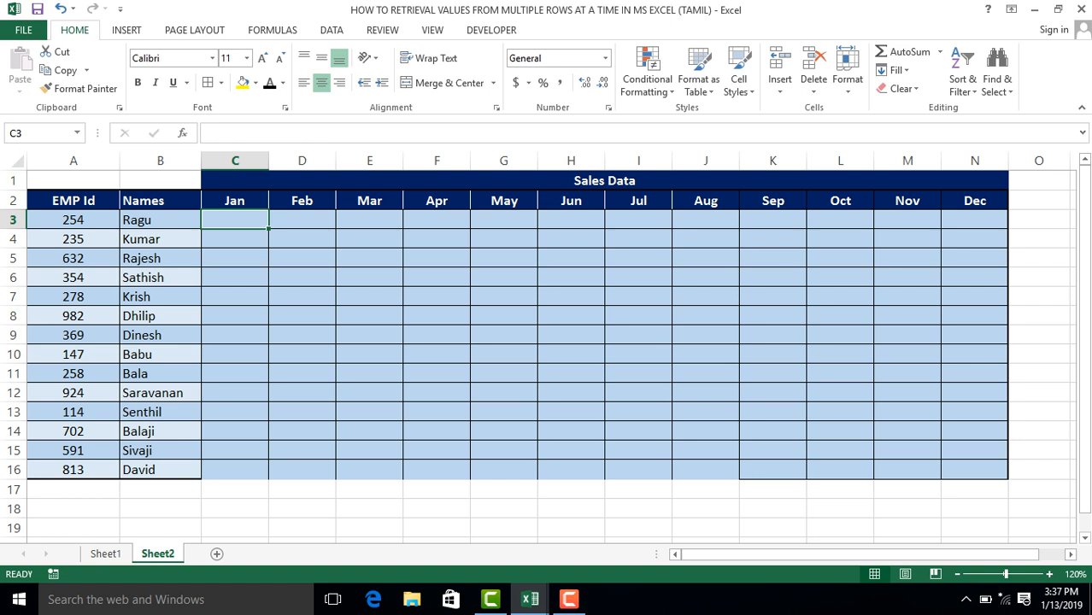
drag(235, 220, 974, 220)
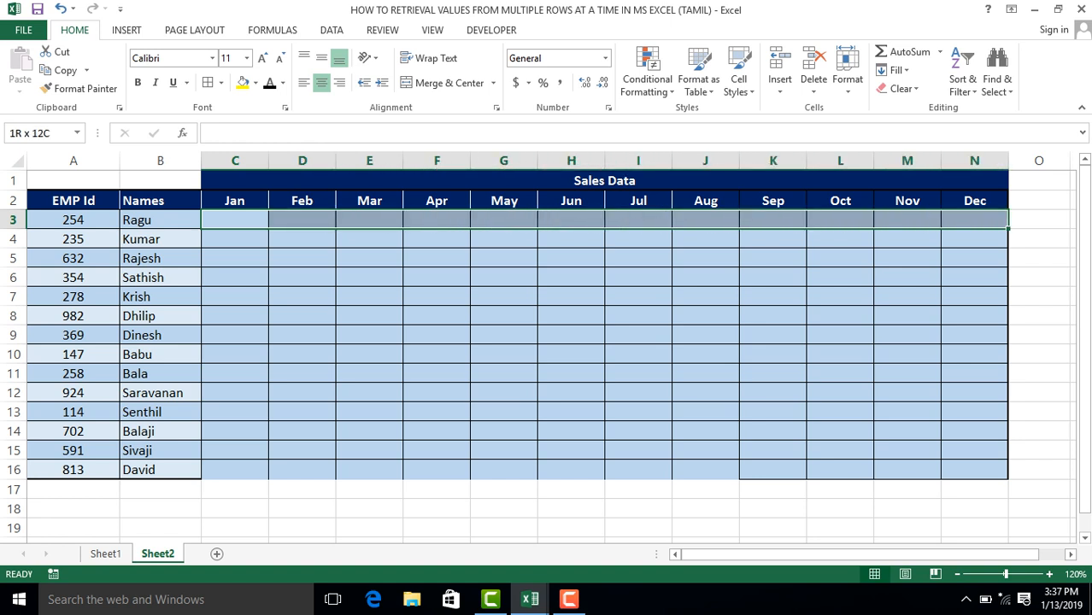
key(Left)
key(Left)
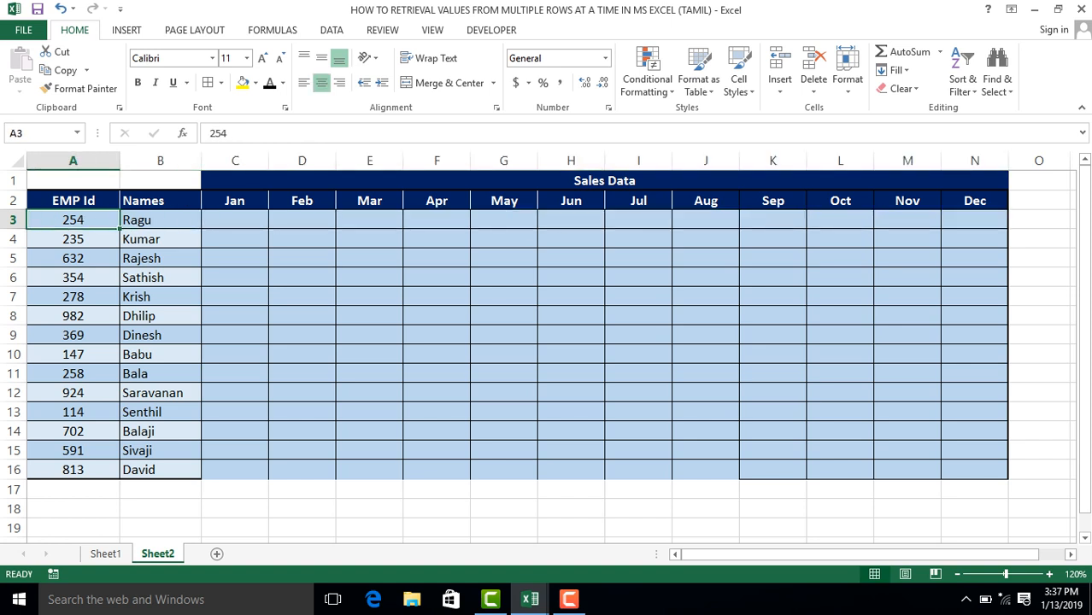
key(Right)
key(Right)
key(Right)
key(Right)
key(Left)
key(Left)
key(Left)
key(Right)
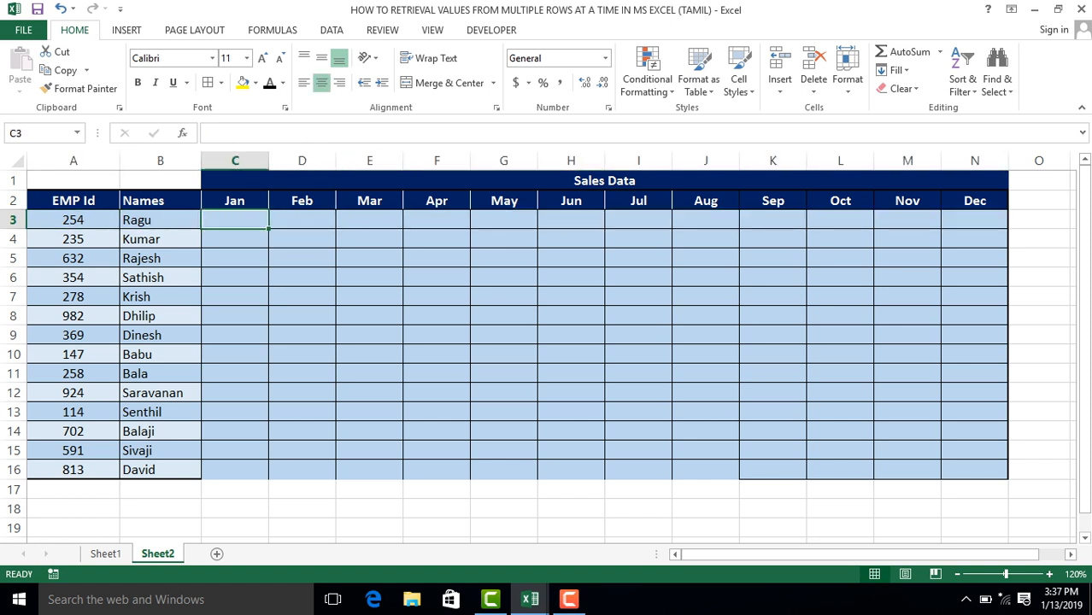
key(Right)
key(Right)
key(Left)
key(Left)
key(Left)
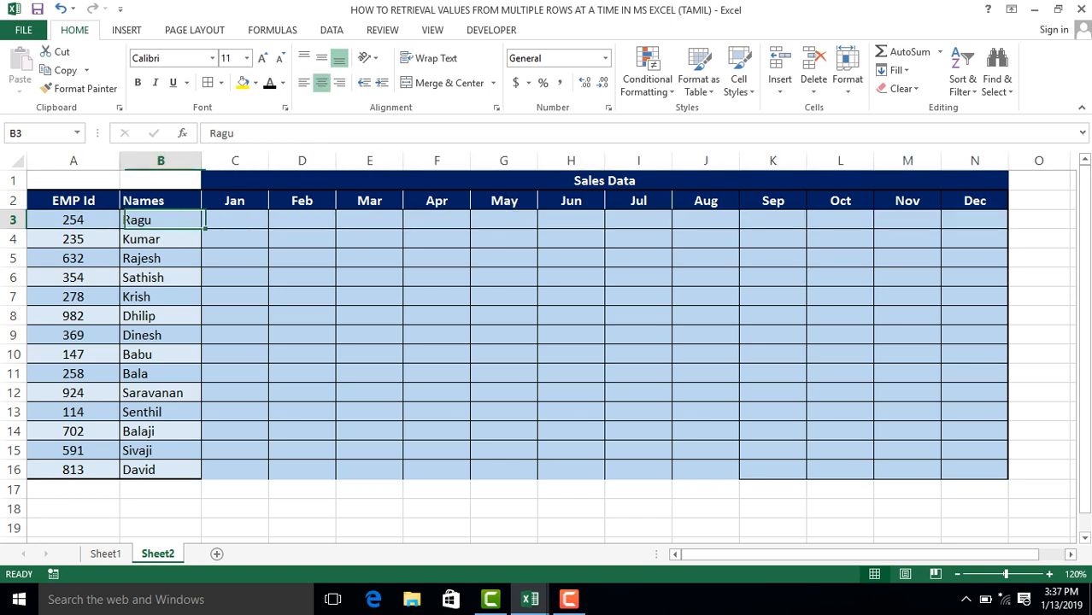
- Select C3:N3 on Sheet2 and start an HLOOKUP formula with A3 as the lookup value
key(Right)
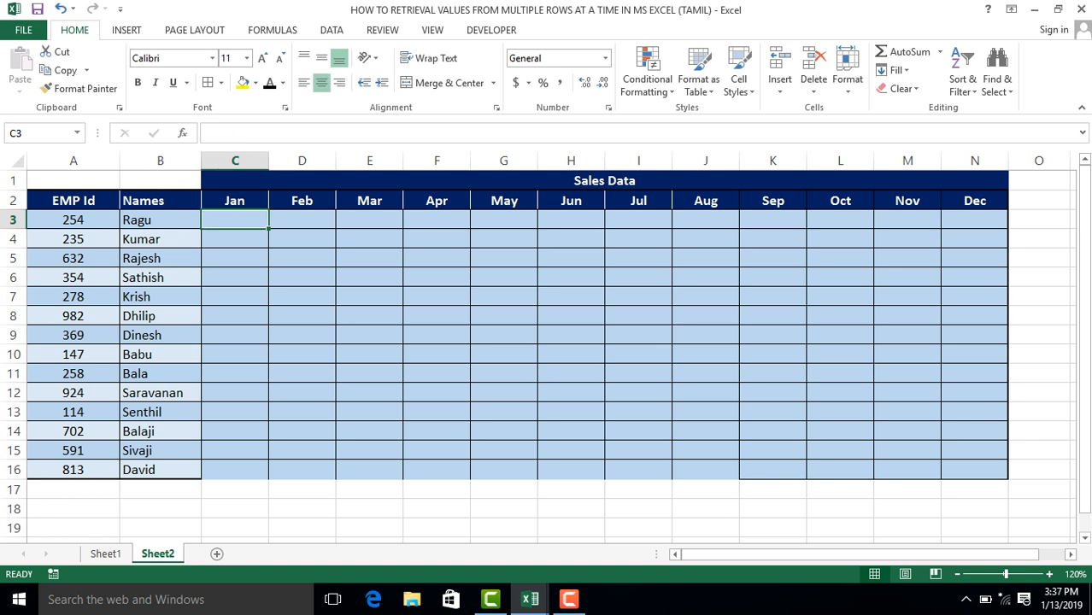
key(shift+Right)
key(shift+Right)
key(shift+Right)
key(shift+Right)
key(shift+Right)
key(shift+Right)
key(shift+Right)
key(shift+Right)
key(shift+Right)
key(shift+Right)
key(shift+Right)
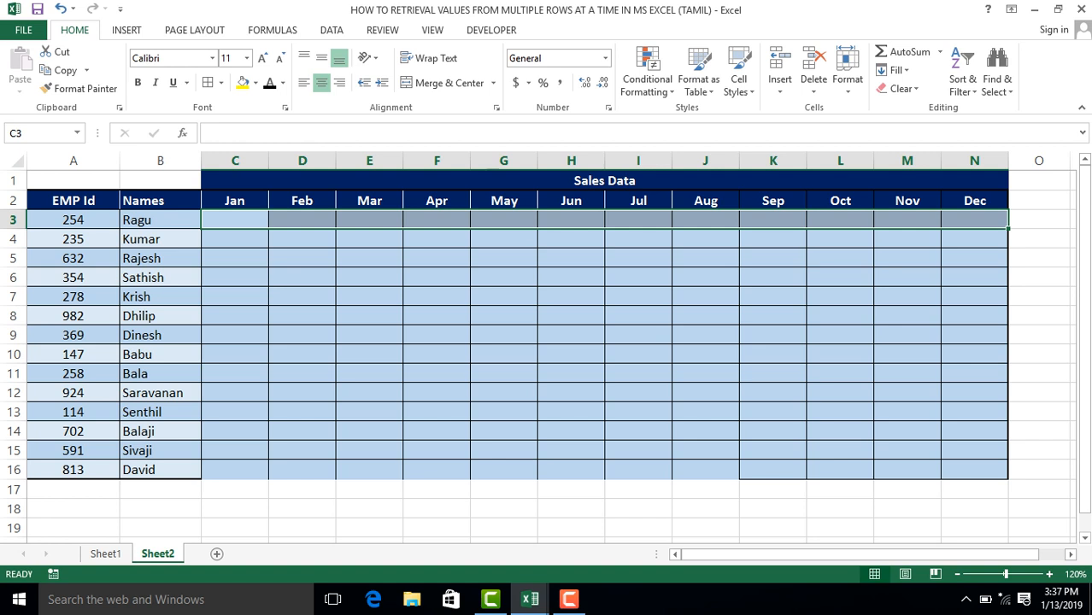
text(=H)
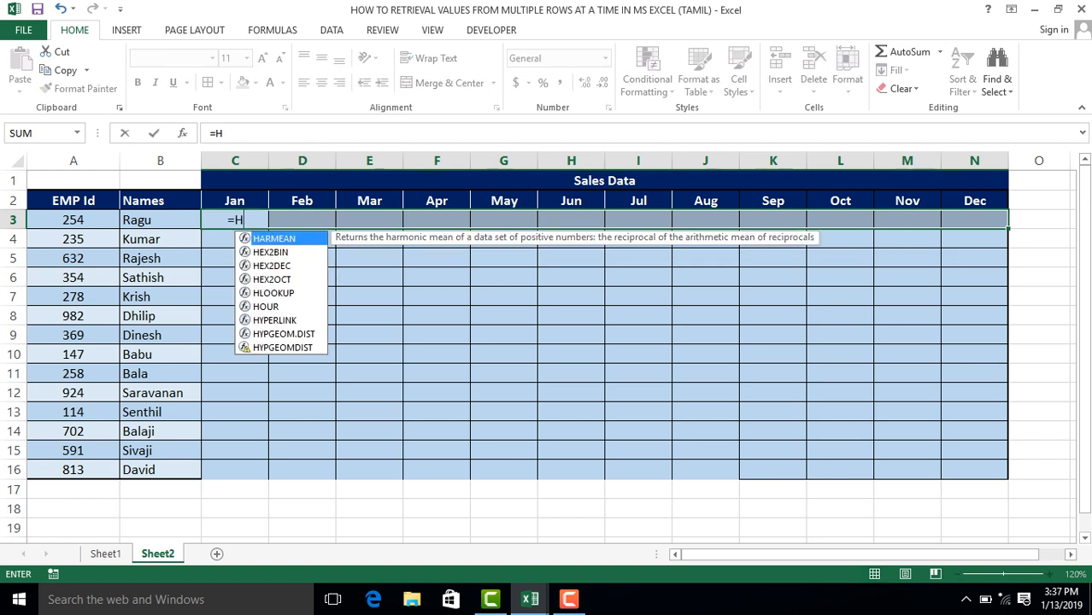
text(LOOKUP()
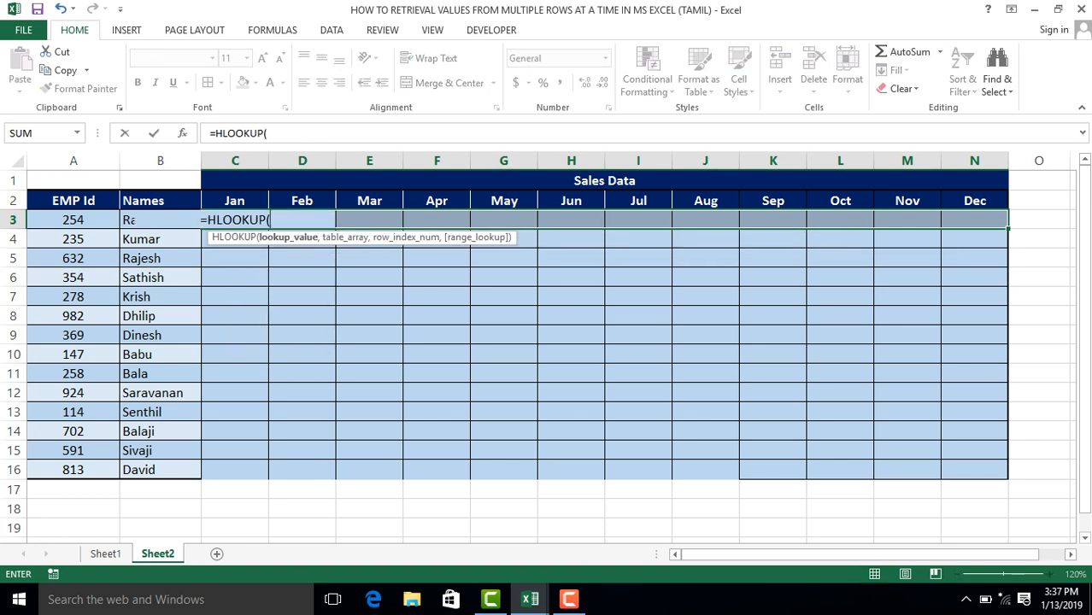
click(74, 220)
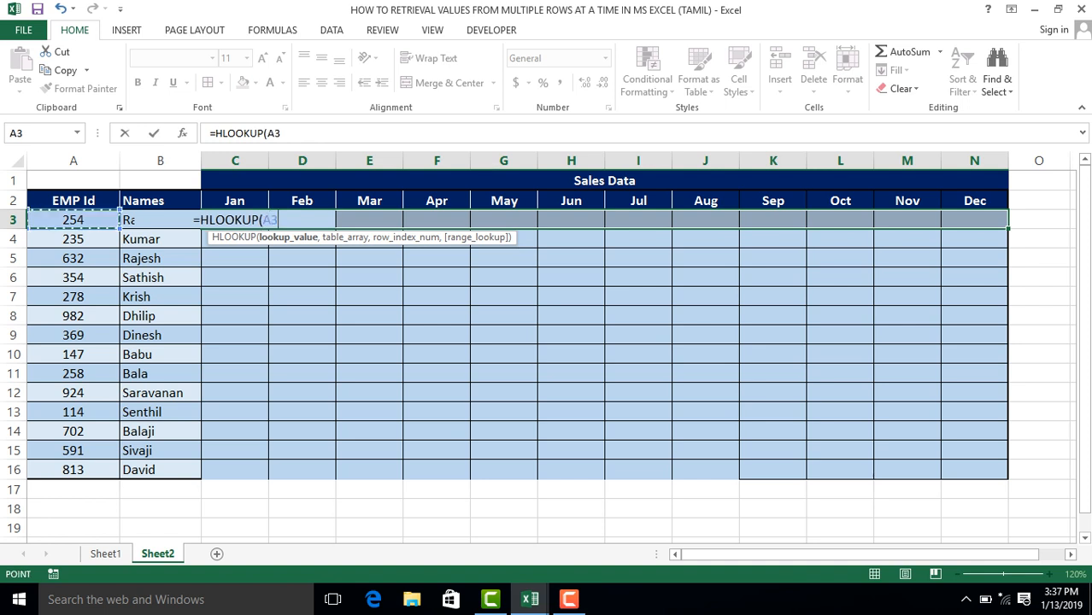
text(,)
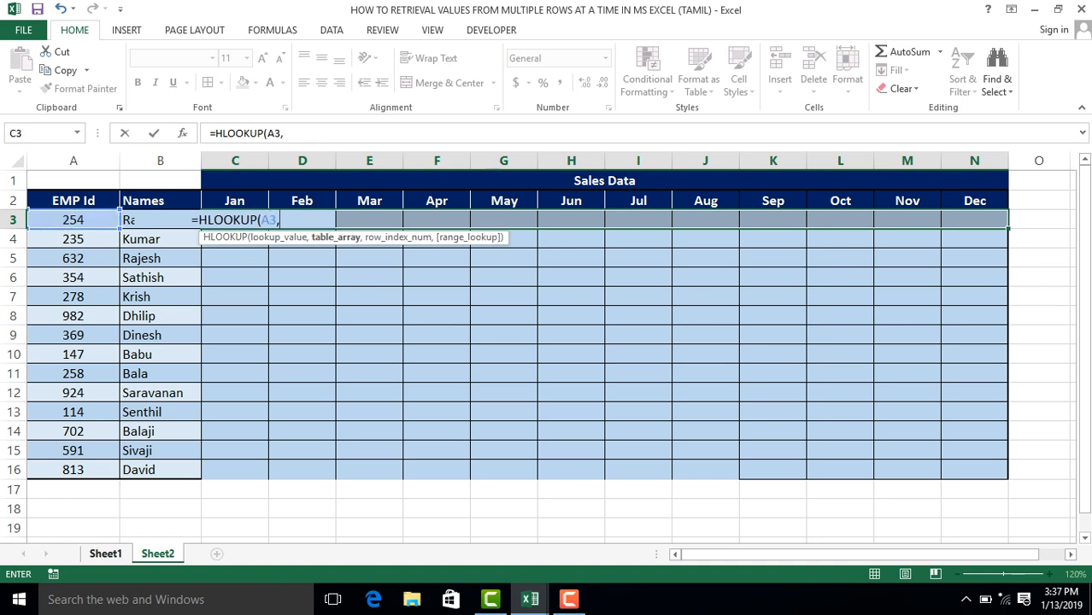
- Set the HLOOKUP table array to the absolute range Sheet1!$A$1:$O$14
click(106, 554)
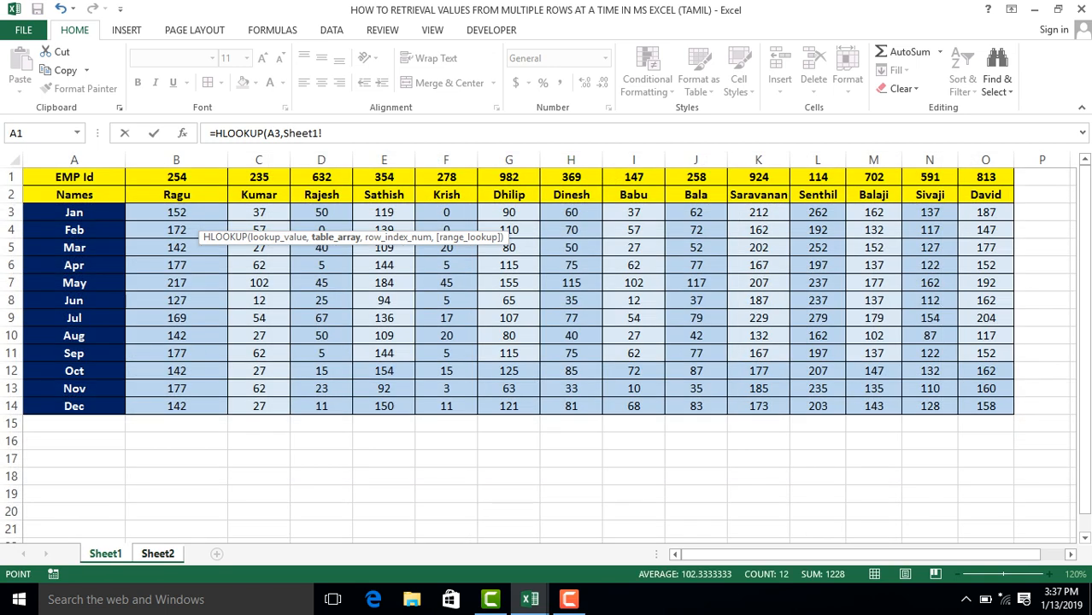
click(73, 176)
drag(120, 176, 1008, 219)
drag(1015, 237, 1015, 413)
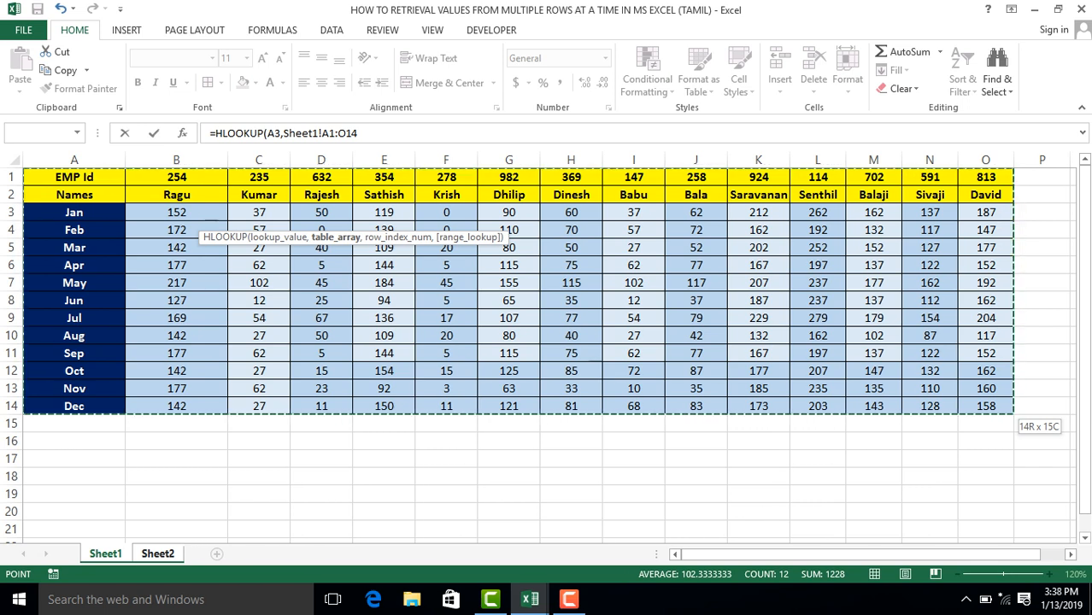
key(F4)
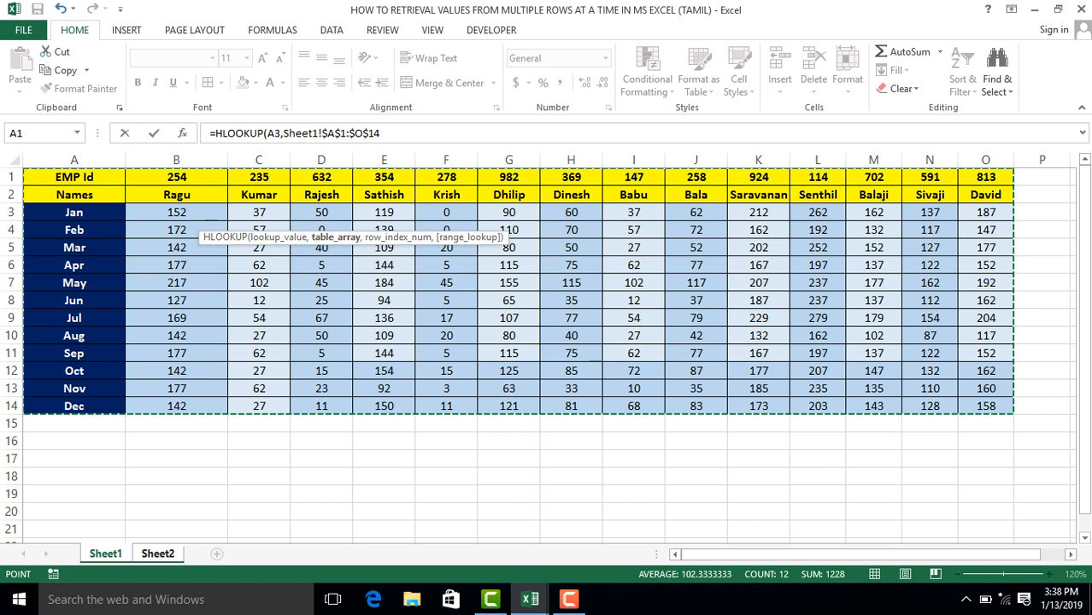
text(,)
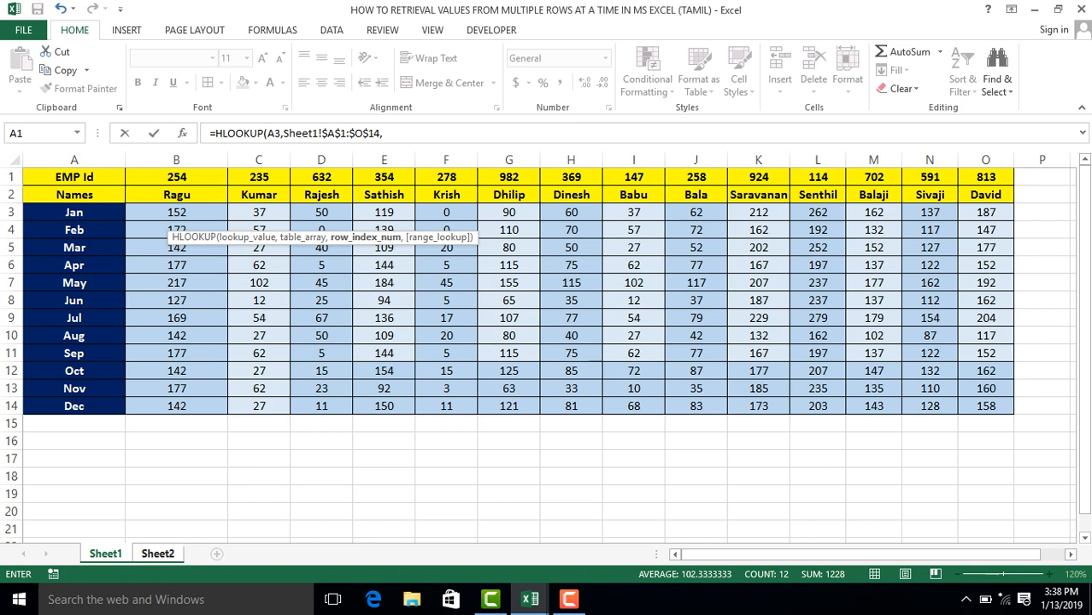
- Complete the HLOOKUP with row indexes {3,4,5,6,7,8,9,10,11,12,13,14} and match type 0, and enter it as an array formula
text({)
text(3,4,5,6,7,8,9,10,11,12)
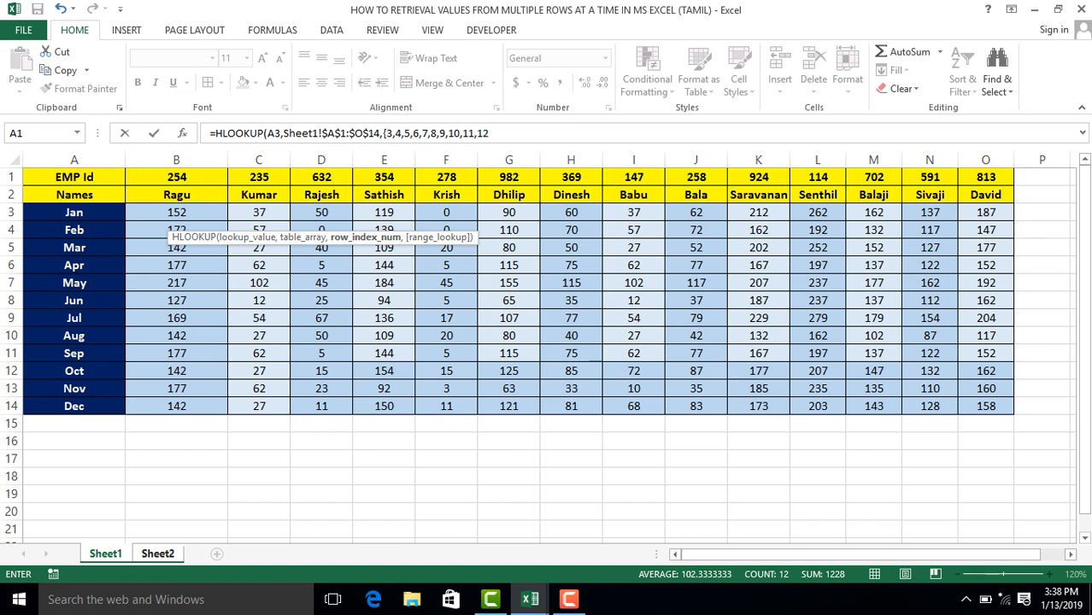
text(,13,14)
text(,)
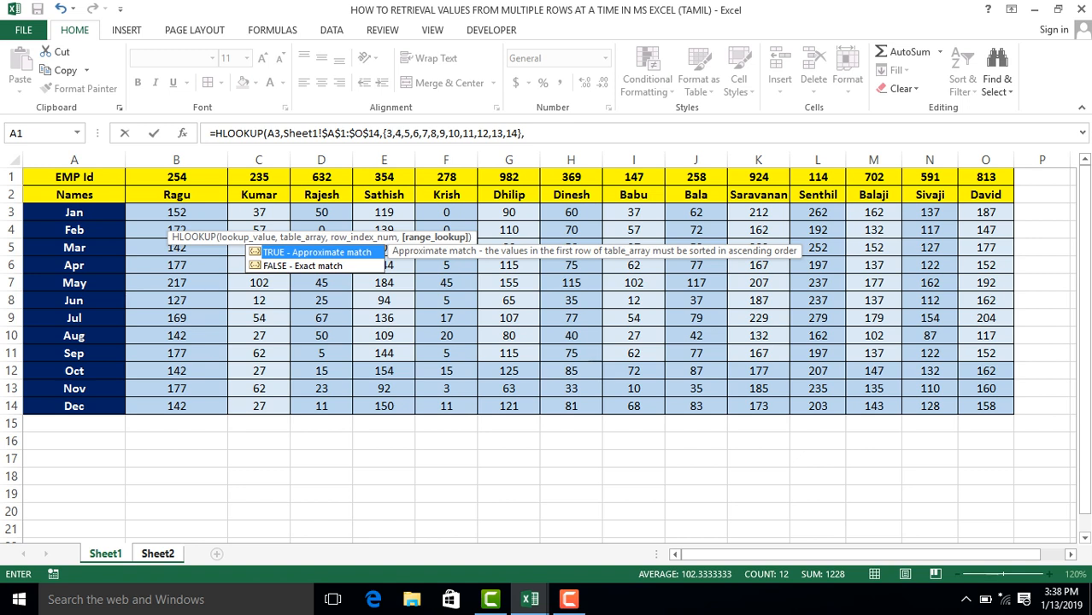
text(0)
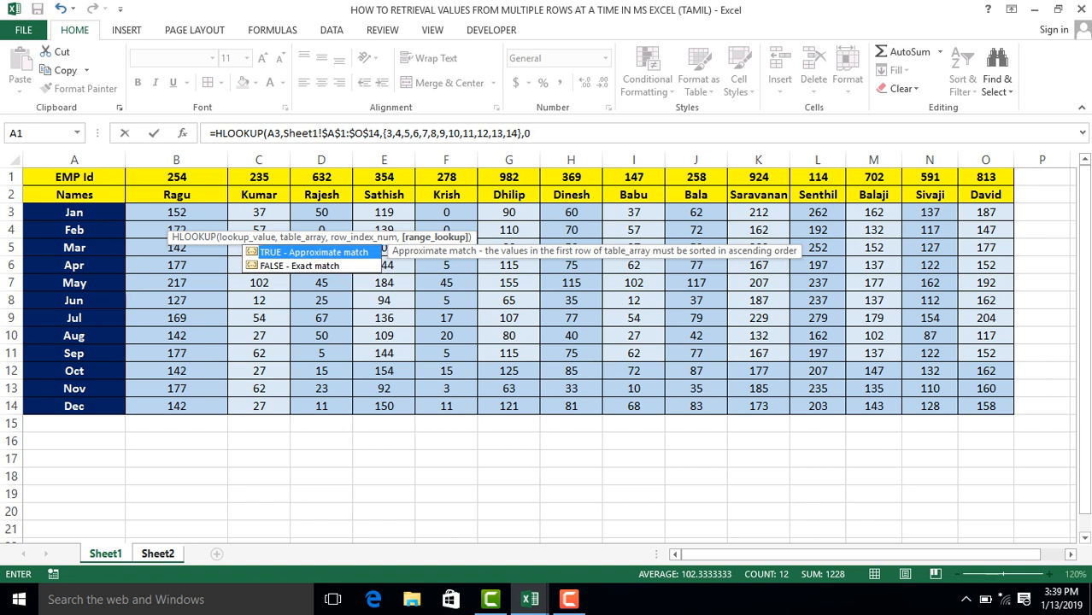
text())
key(ctrl+shift+Return)
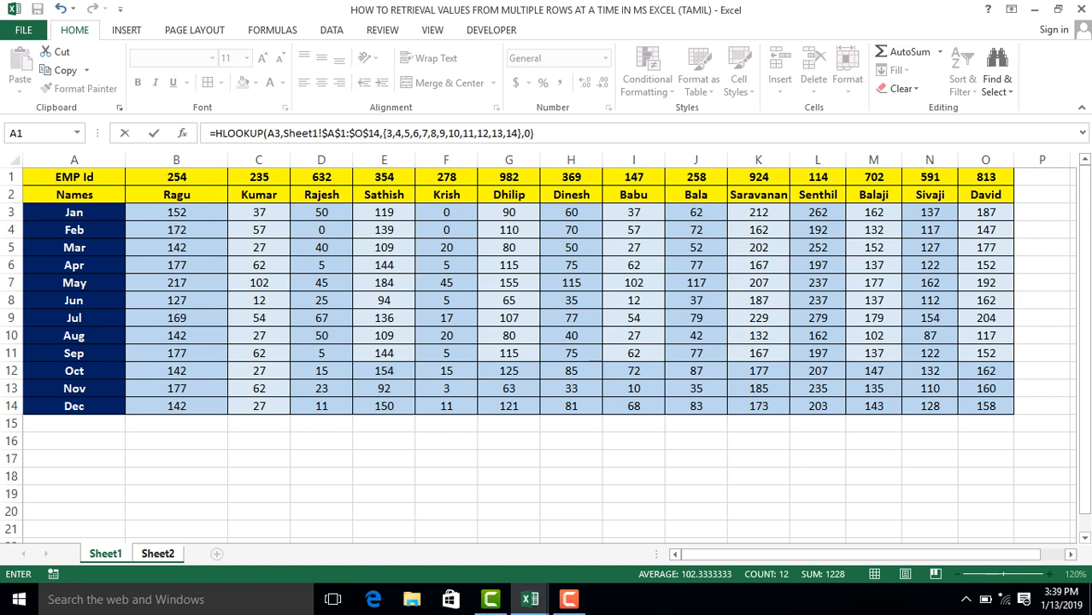
key(F2)
key(ctrl+shift+Return)
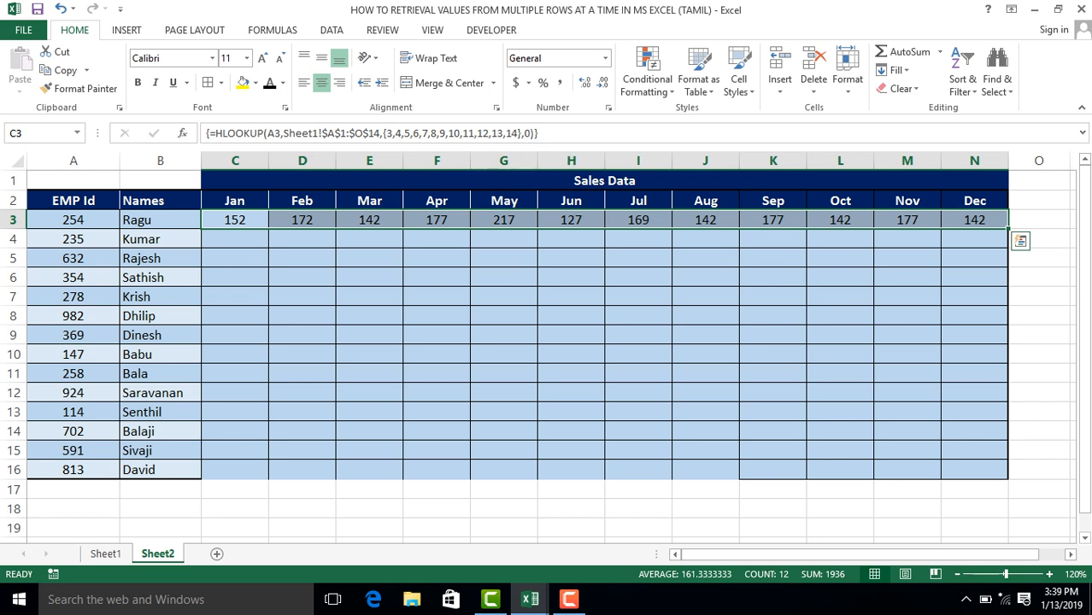
- Fill the array formula down to row 16 and apply a thick box border around A3:N16
double_click(1008, 229)
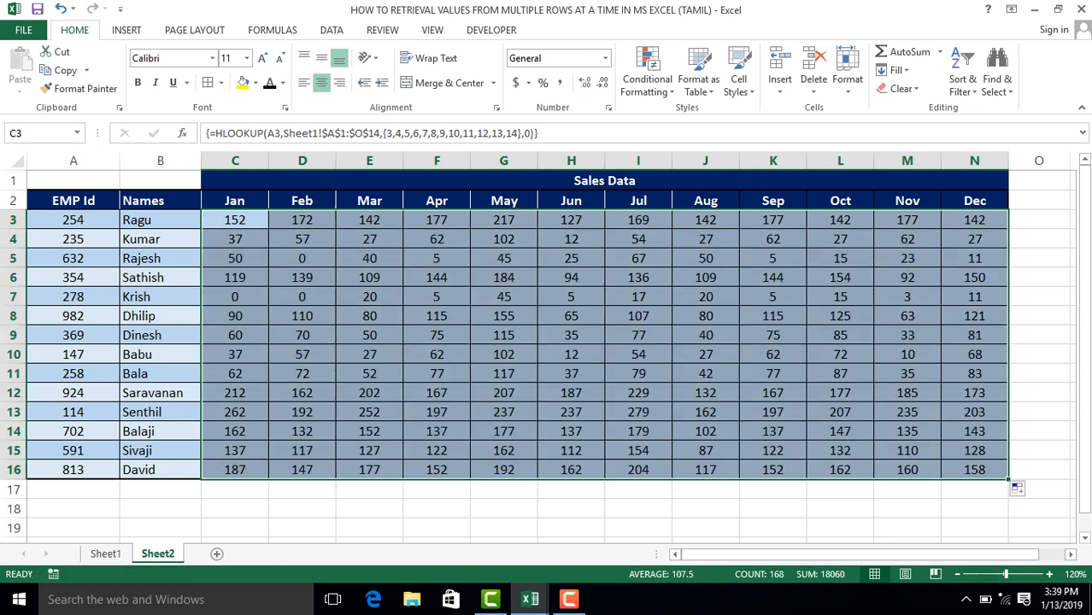
click(74, 220)
drag(73, 220, 1008, 470)
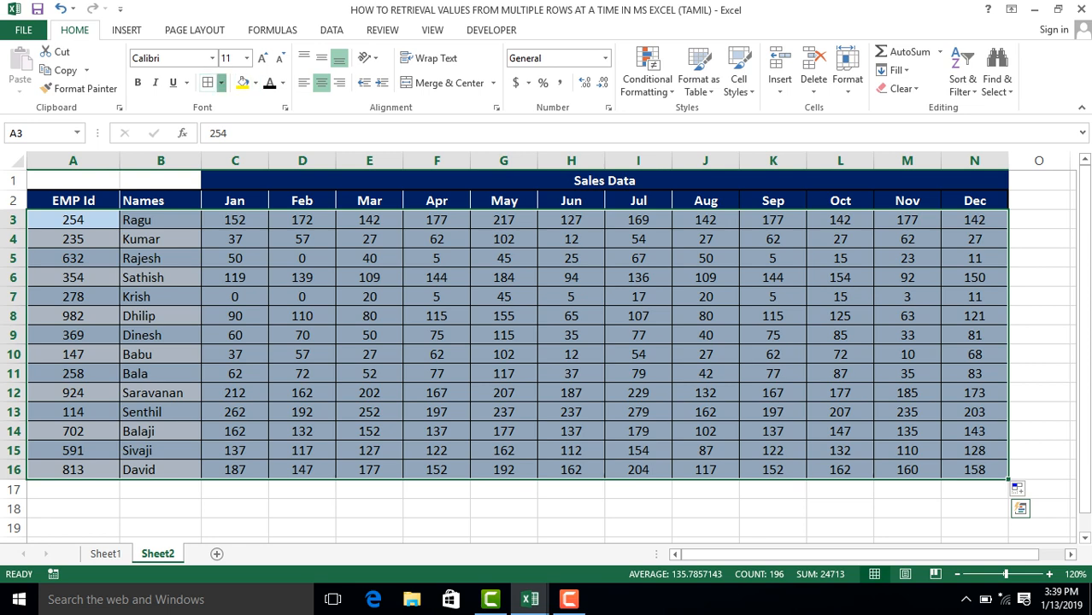
click(221, 82)
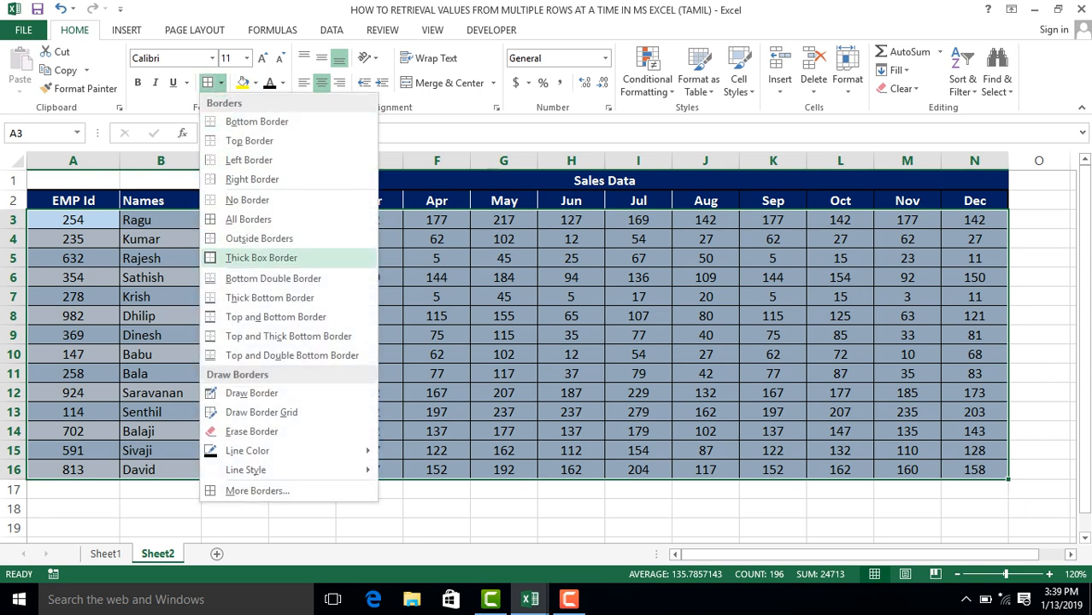
click(261, 257)
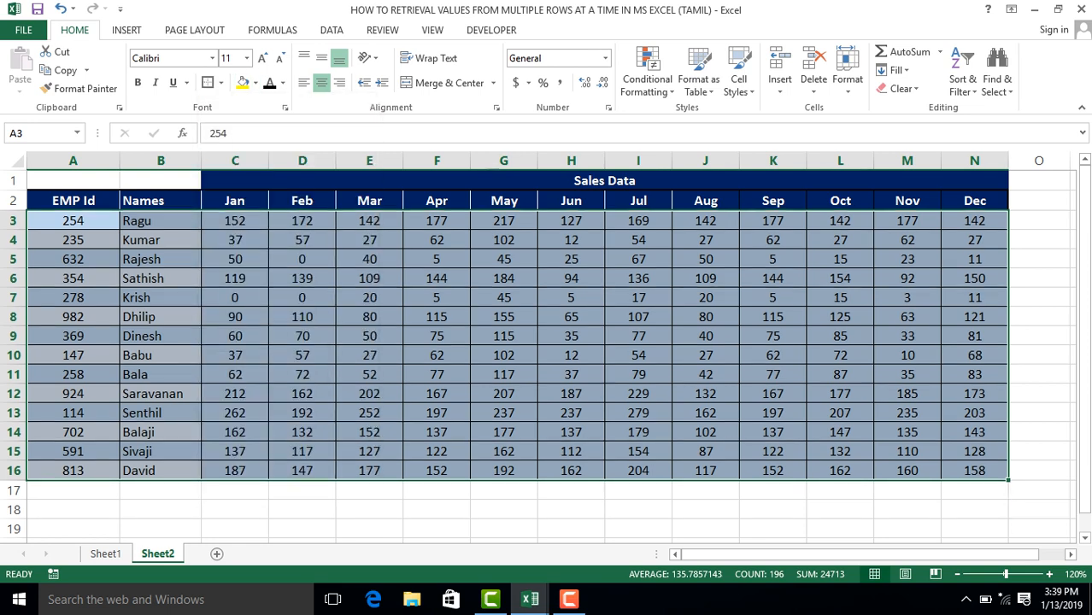
- Check the lookup formula in C4 of Sheet2, and examine the employee ID header row A1:N1 on Sheet1
click(235, 240)
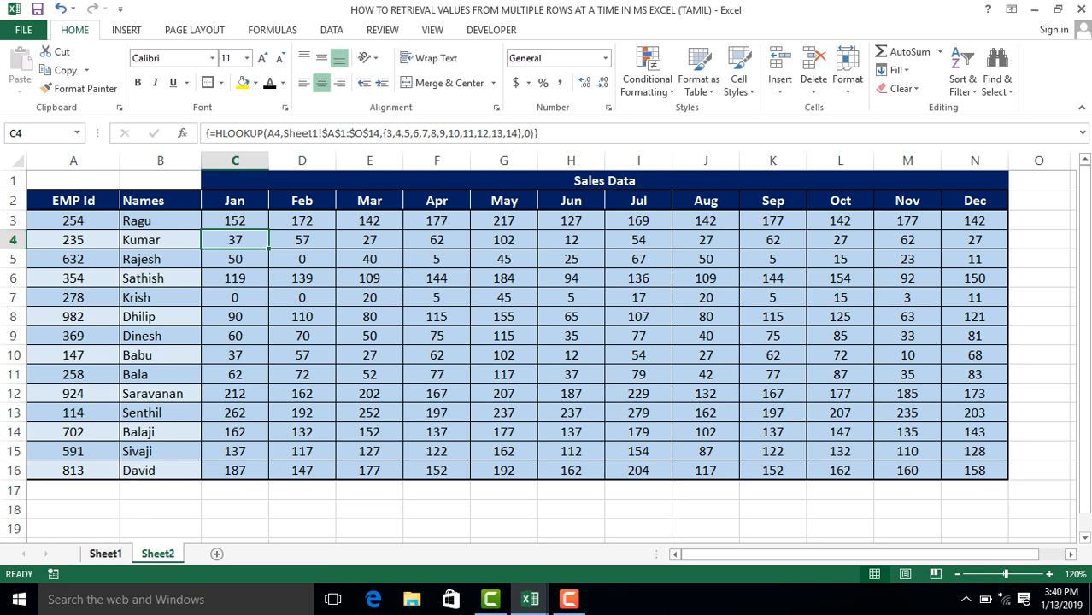
click(106, 553)
click(73, 177)
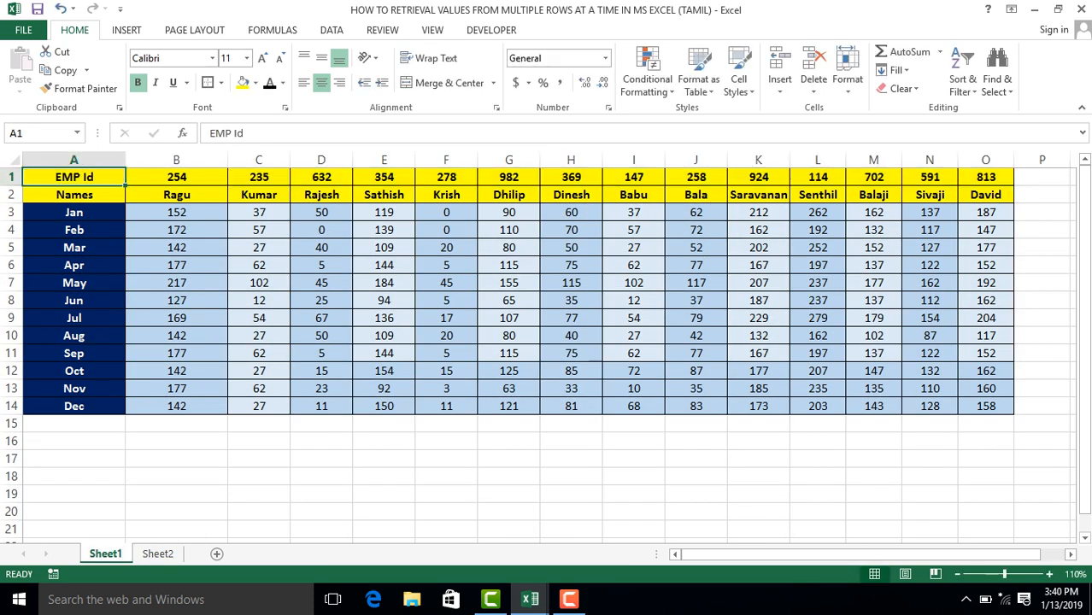
drag(73, 177, 930, 177)
click(967, 200)
click(848, 226)
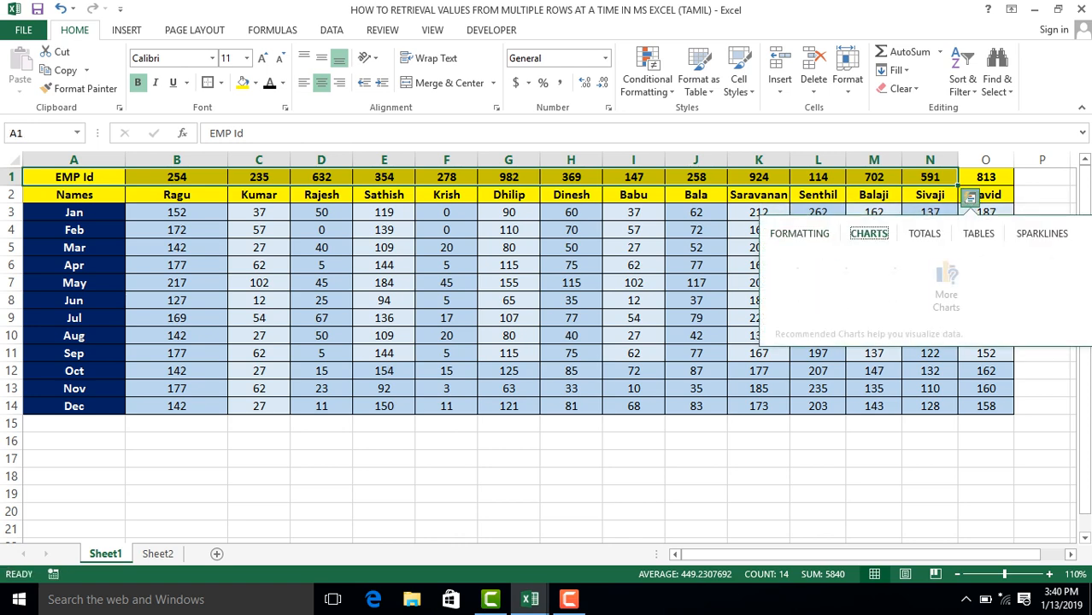
key(Escape)
click(157, 553)
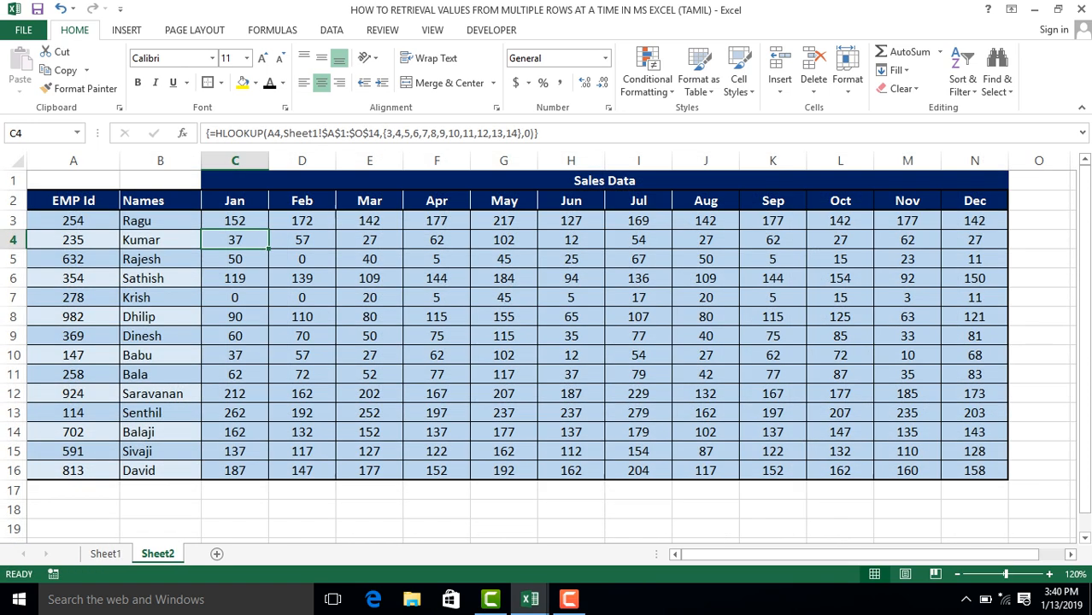
- Select C3:N3 on Sheet2 and inspect its HLOOKUP array formula, leaving the formula as it is
click(160, 413)
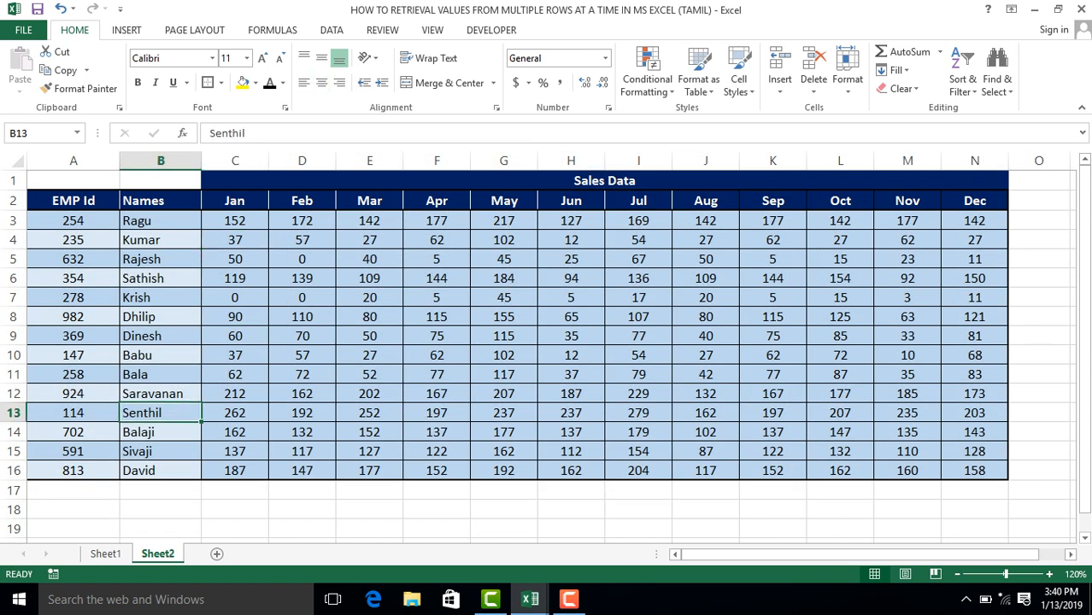
click(235, 220)
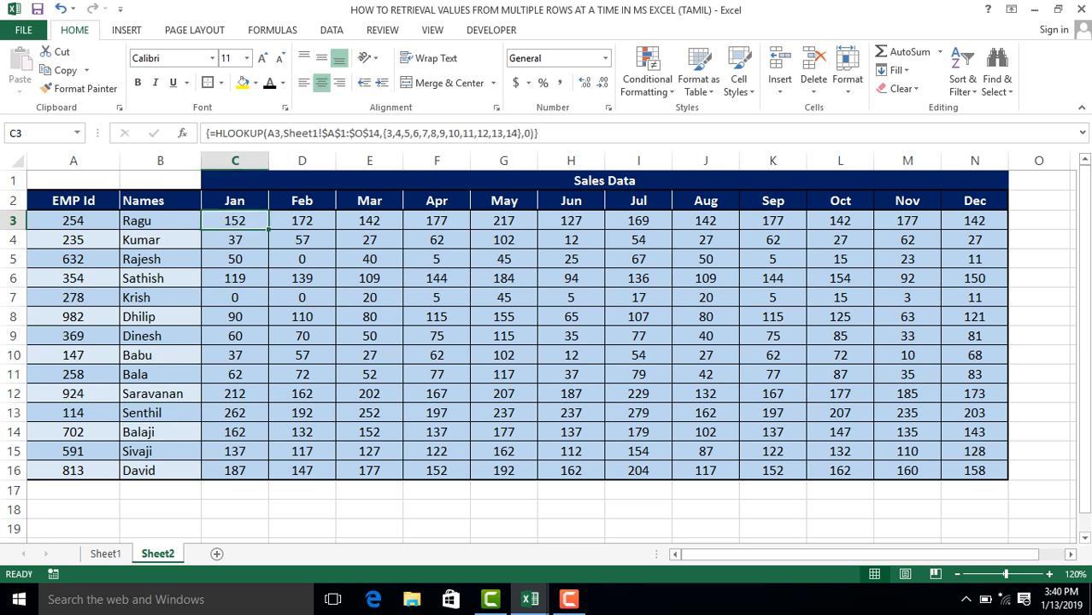
drag(235, 221, 974, 220)
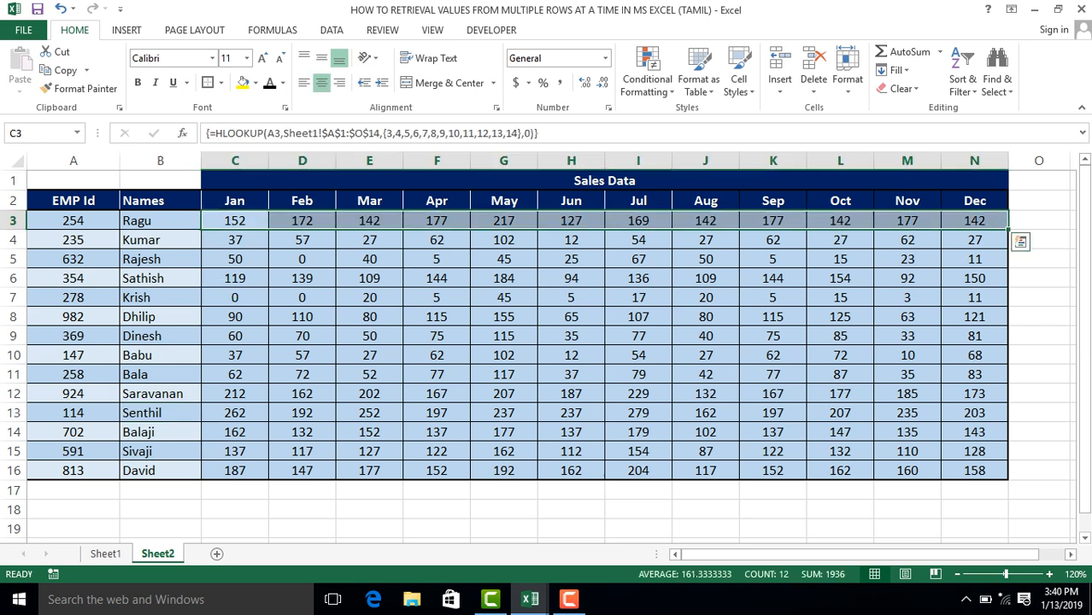
click(534, 133)
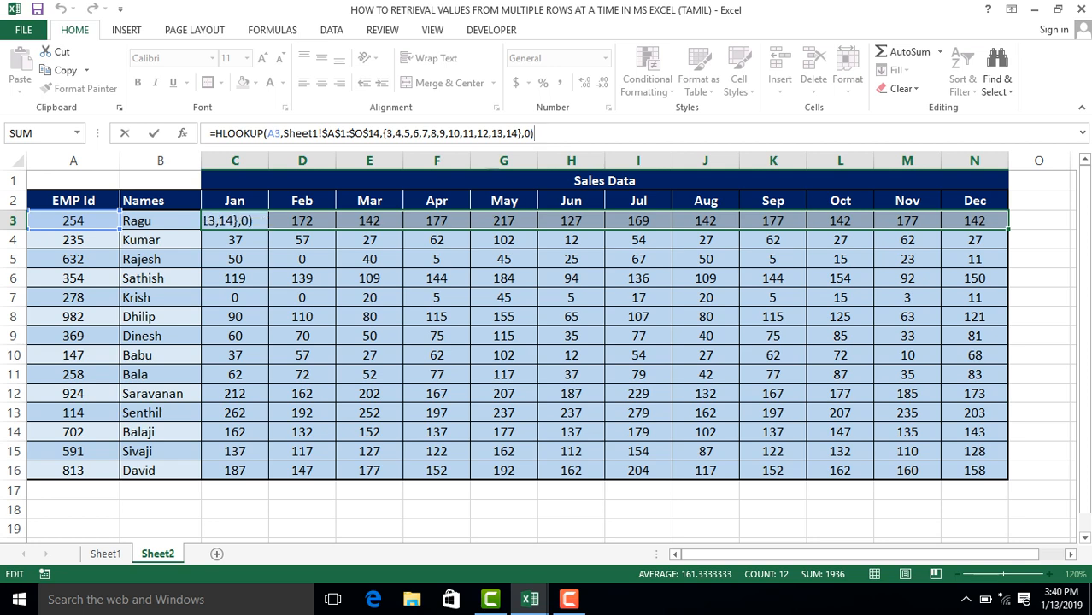
key(alt+Tab)
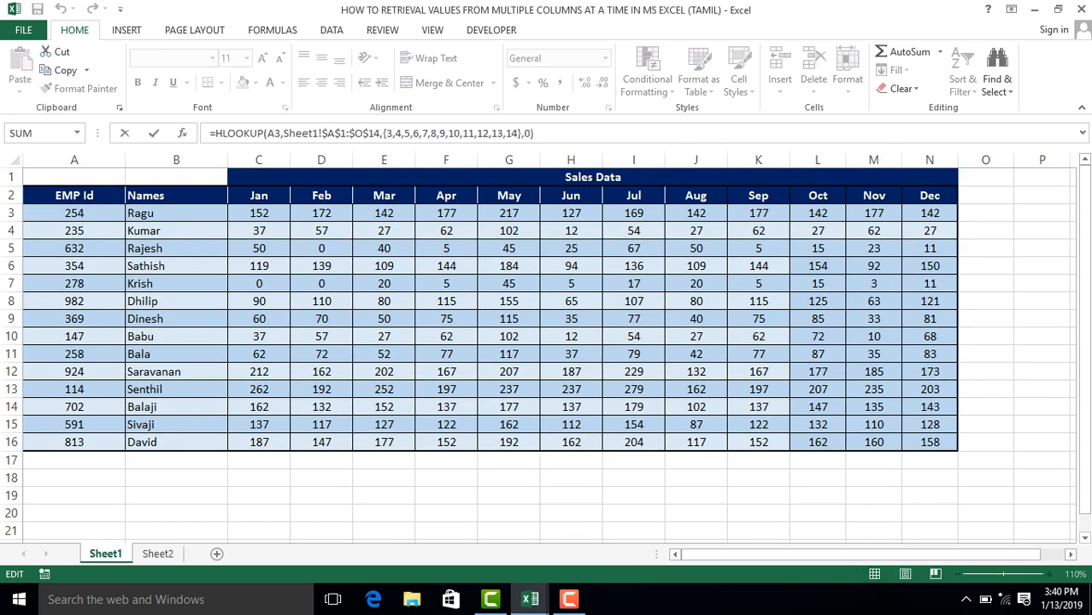
key(alt+Tab)
key(Return)
key(Escape)
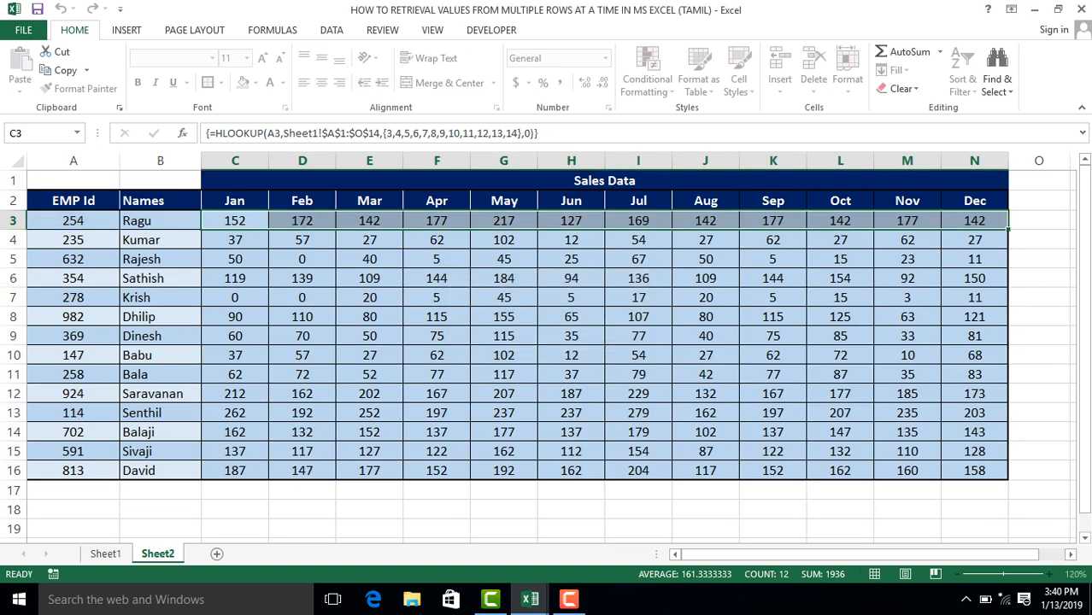
- Switch to the multiple-columns workbook and examine its vertically arranged sales table A2:N16 on Sheet1 for comparison
key(alt+Tab)
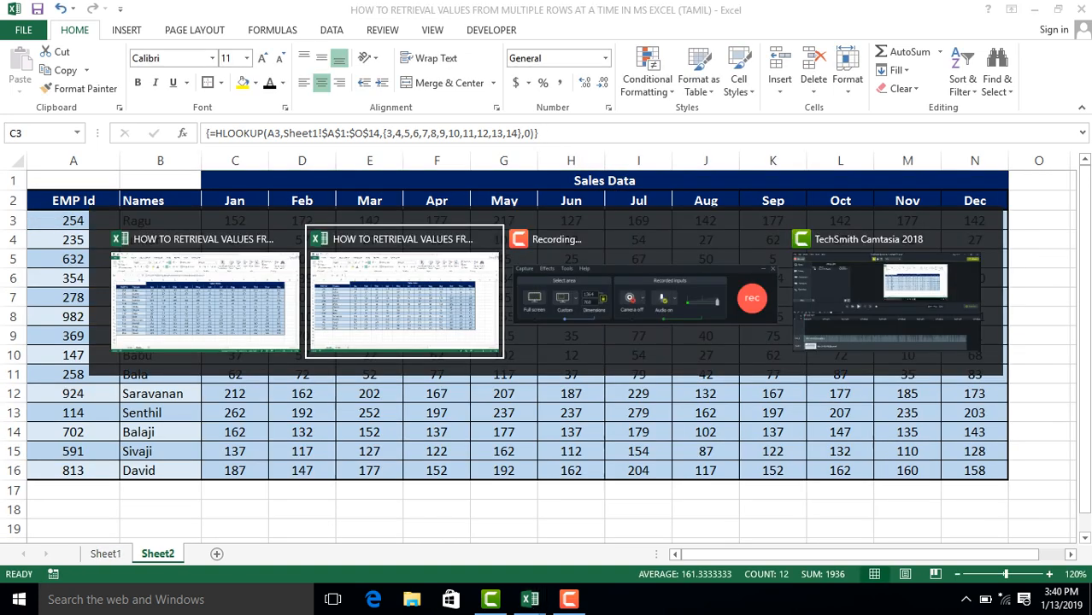
click(176, 425)
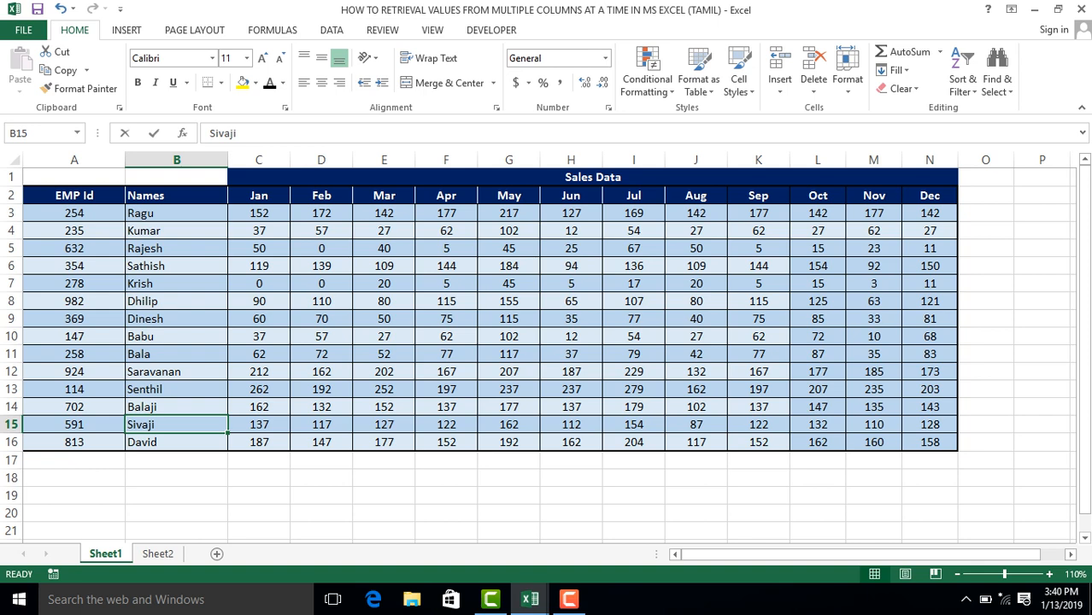
click(74, 195)
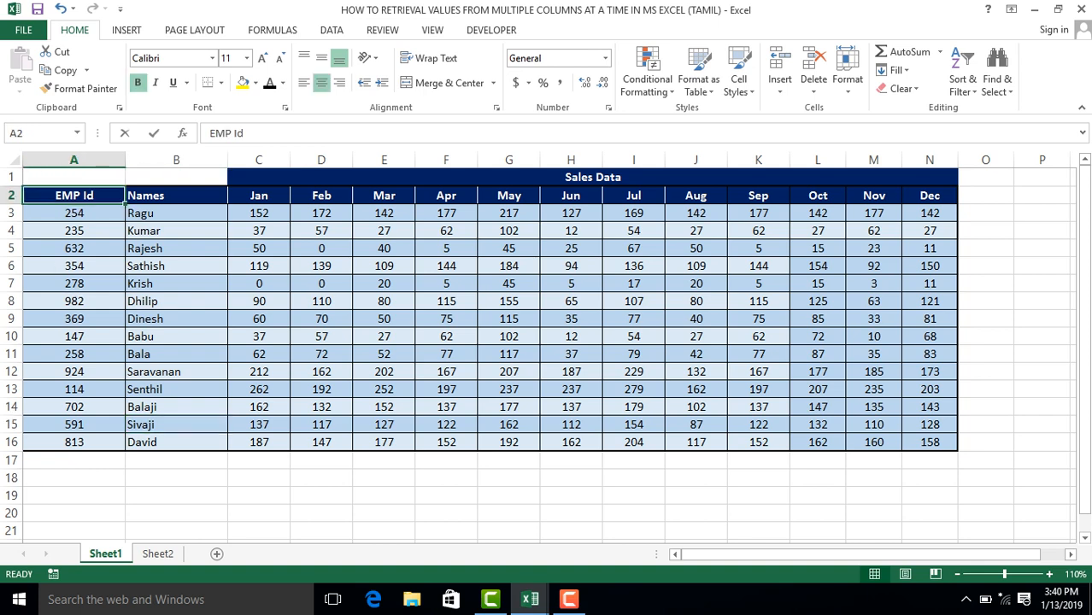
key(ctrl+shift+Right)
key(ctrl+shift+Down)
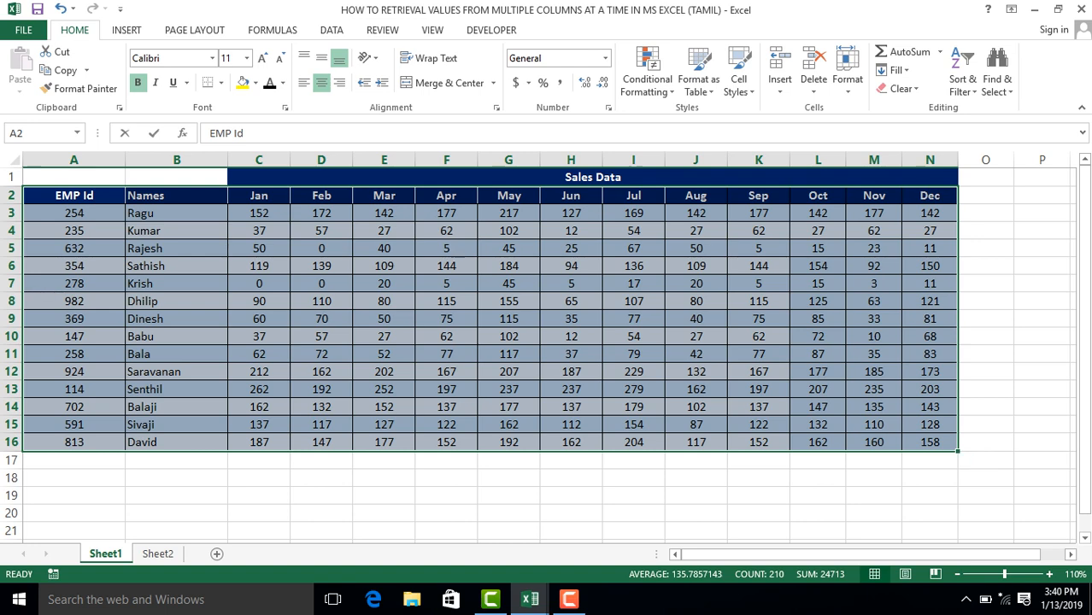
click(259, 213)
key(alt+Tab)
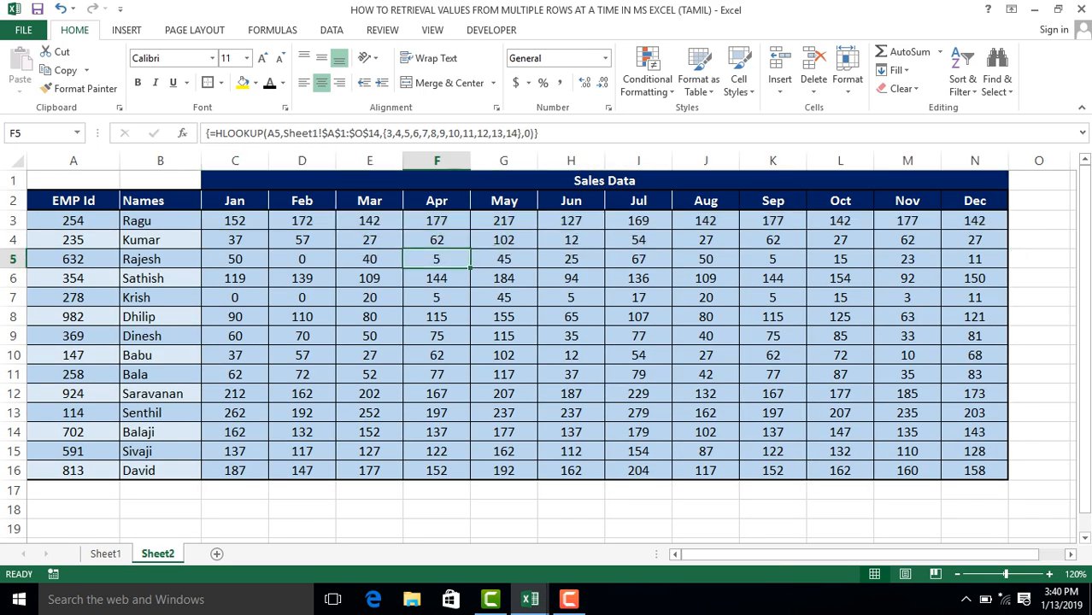
- Review the retrieved Jan to Dec sales on Sheet2 by selecting C3:N16, and check the array formula in E11
click(235, 221)
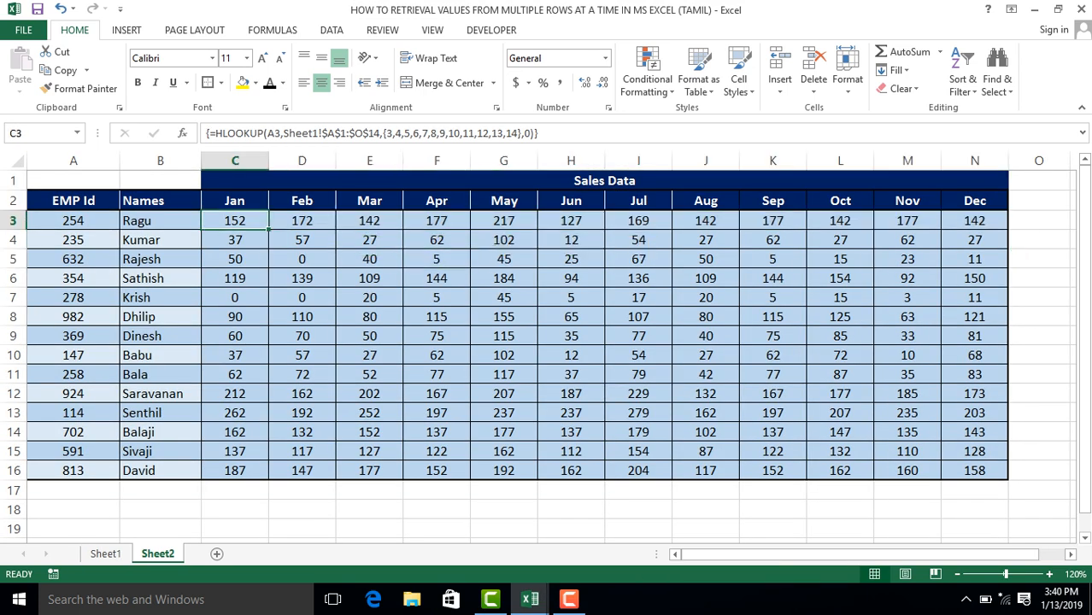
key(shift+Right)
key(shift+Right)
key(shift+Right)
key(shift+Right)
key(shift+Right)
key(shift+Right)
key(shift+Right)
key(shift+Right)
key(shift+Right)
key(shift+Right)
key(shift+Right)
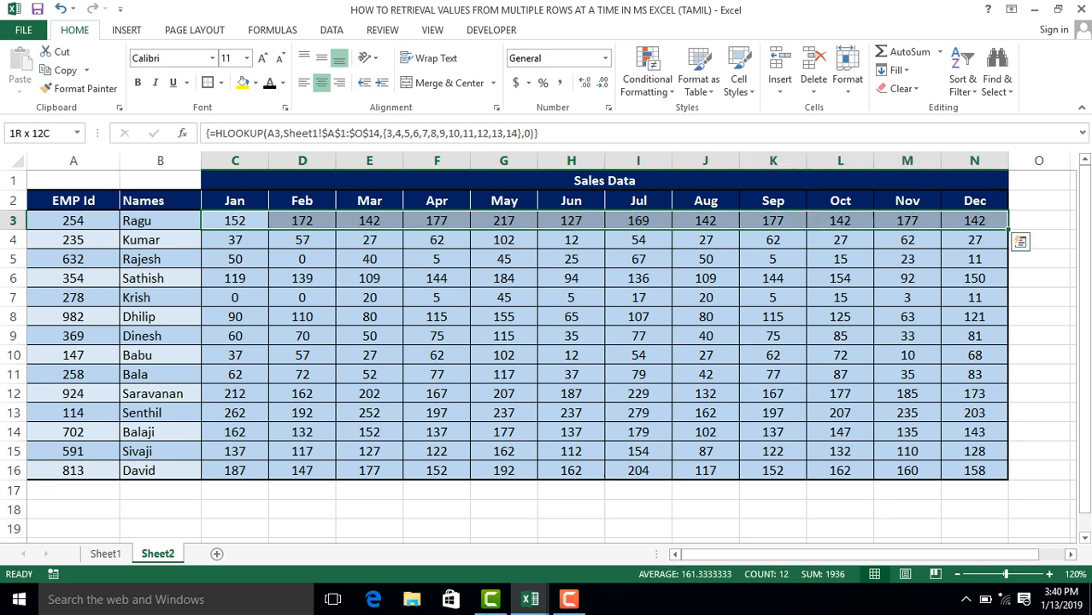
key(ctrl+shift+Down)
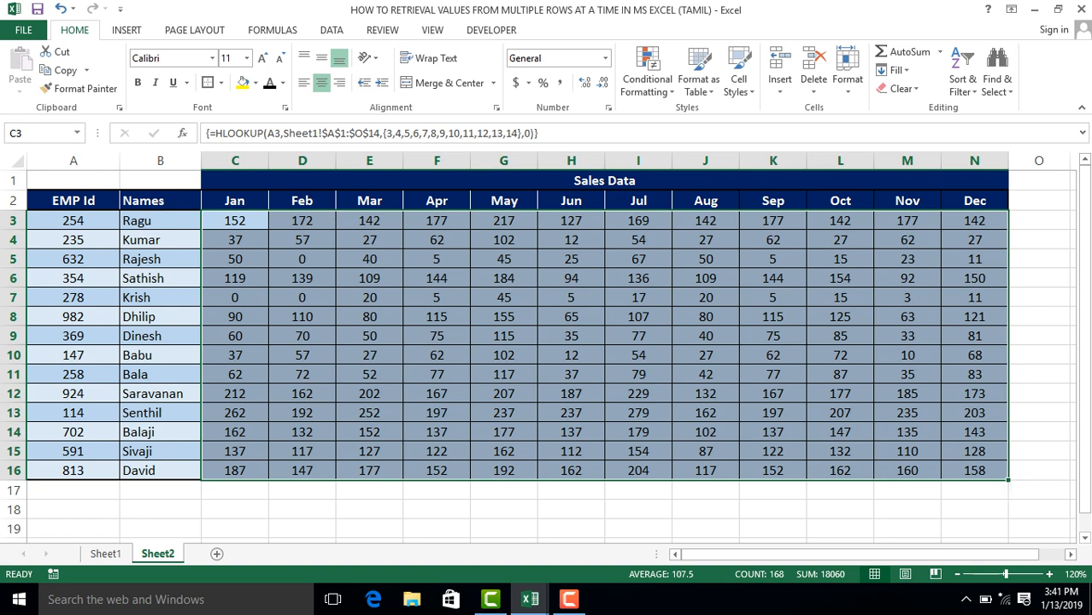
click(369, 375)
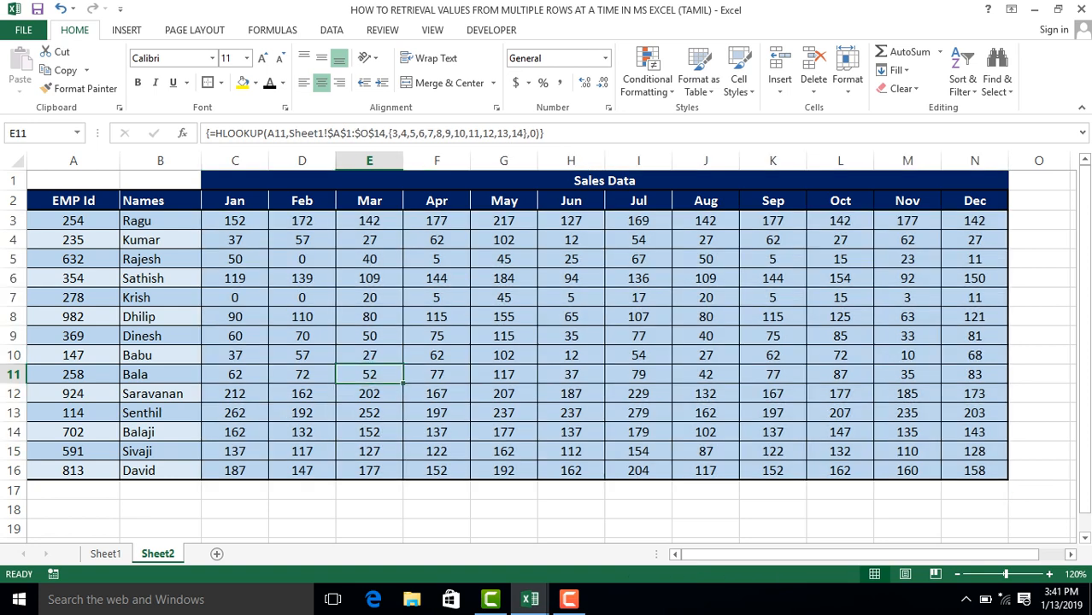